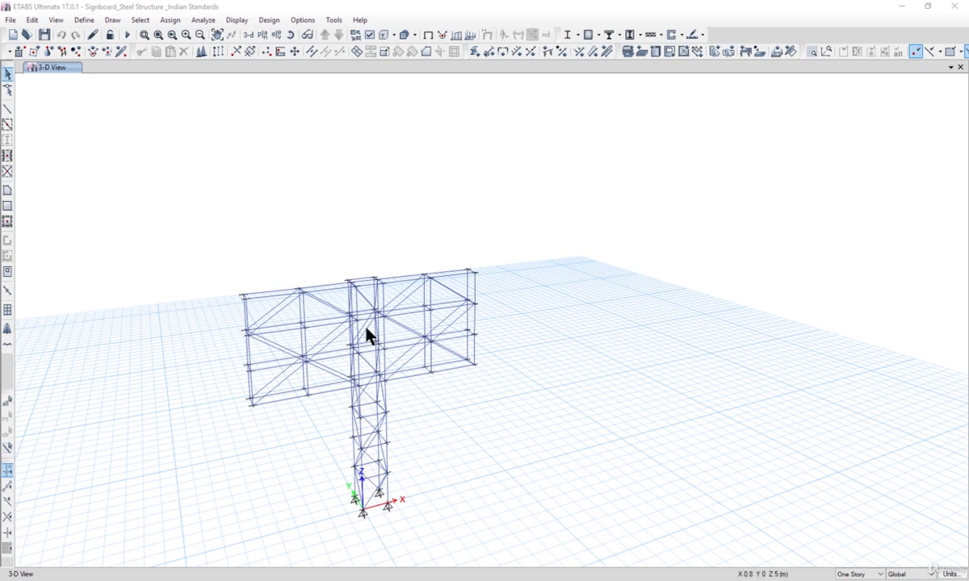
# Add a new slab property named "10mm thk shell".
pyautogui.click(87, 23)
pyautogui.moveTo(121, 53)
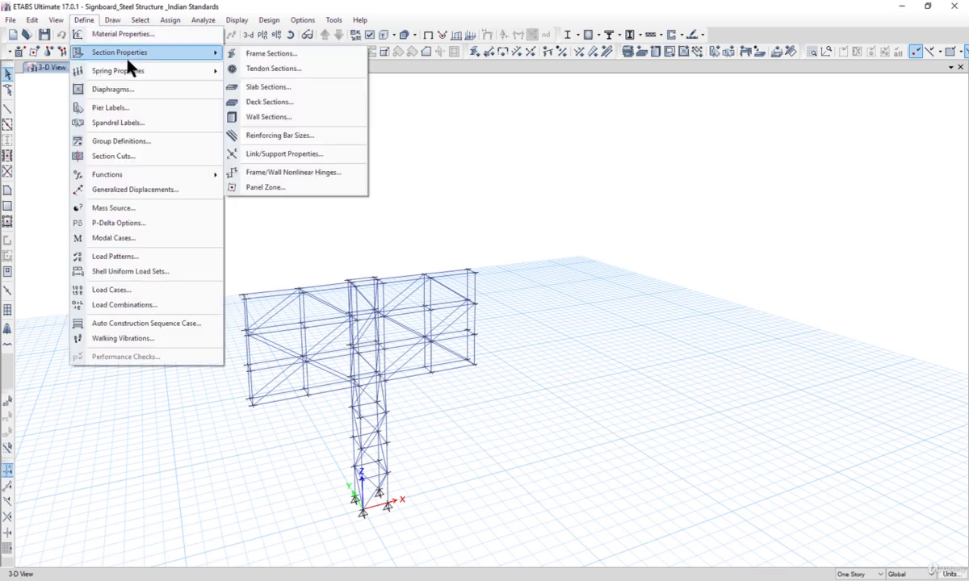
pyautogui.click(263, 88)
pyautogui.click(539, 255)
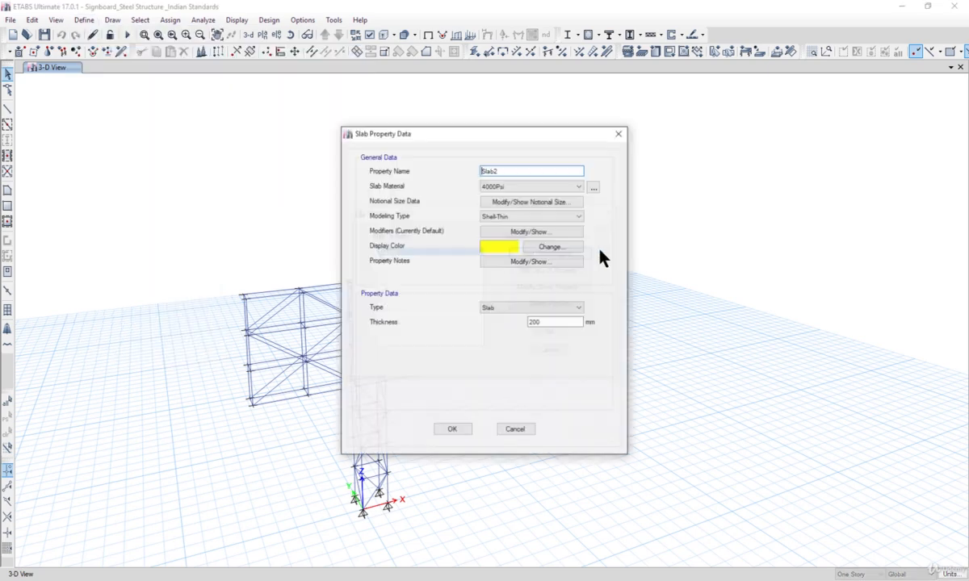
pyautogui.doubleClick(502, 170)
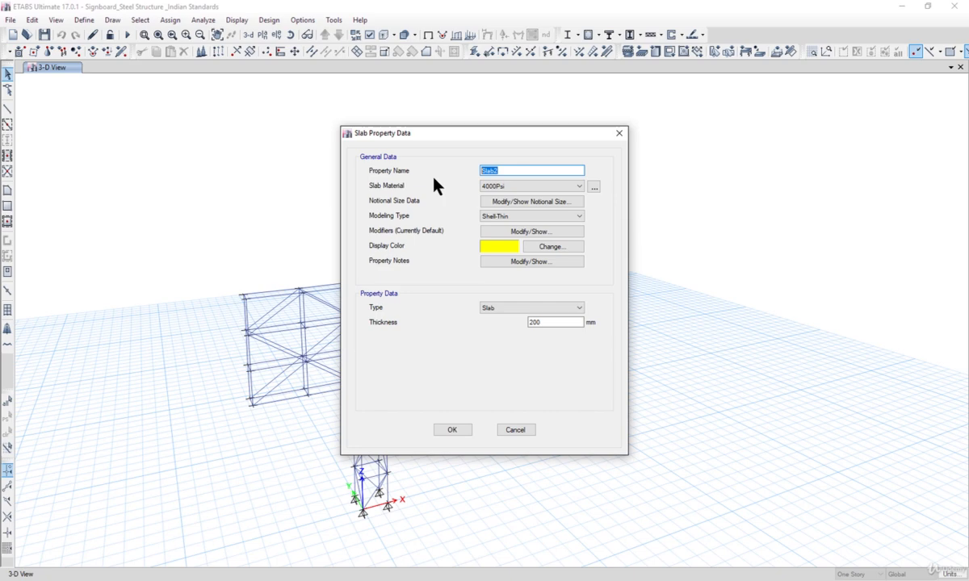
pyautogui.write('10mm thk shell')
# Set the new slab property's material to Fe250 and its thickness to 10 mm, and save the slab properties.
pyautogui.click(534, 186)
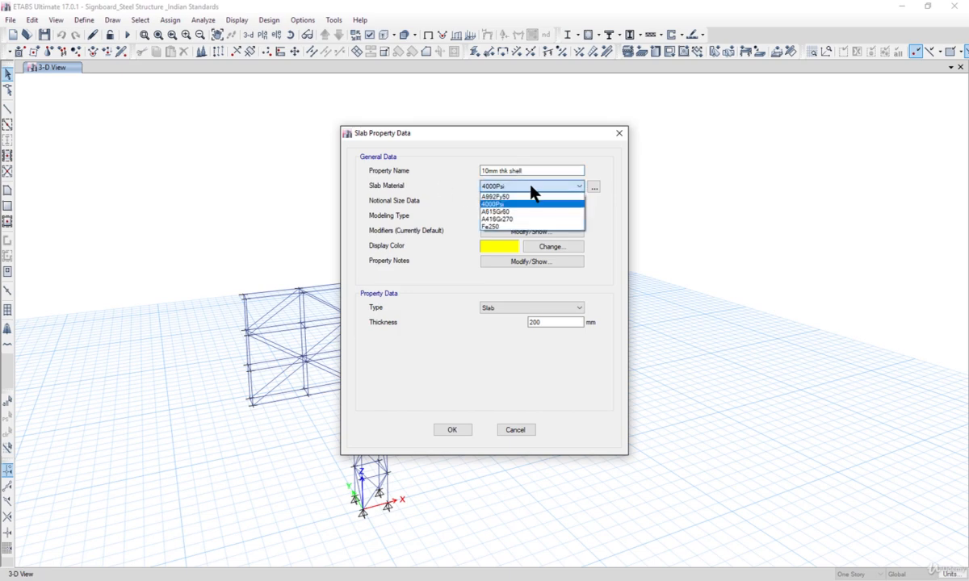
pyautogui.click(508, 227)
pyautogui.moveTo(543, 322); pyautogui.dragTo(494, 321)
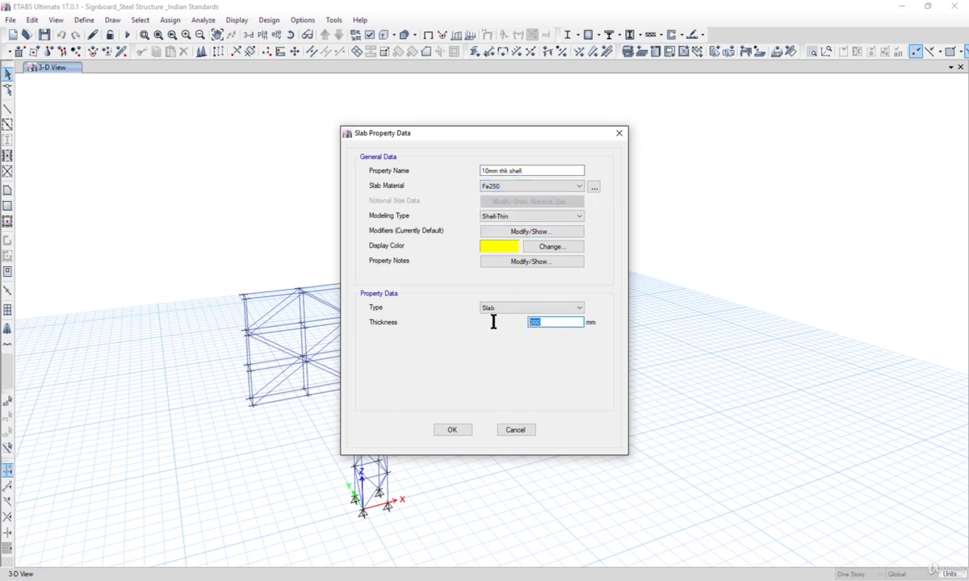
pyautogui.write('10')
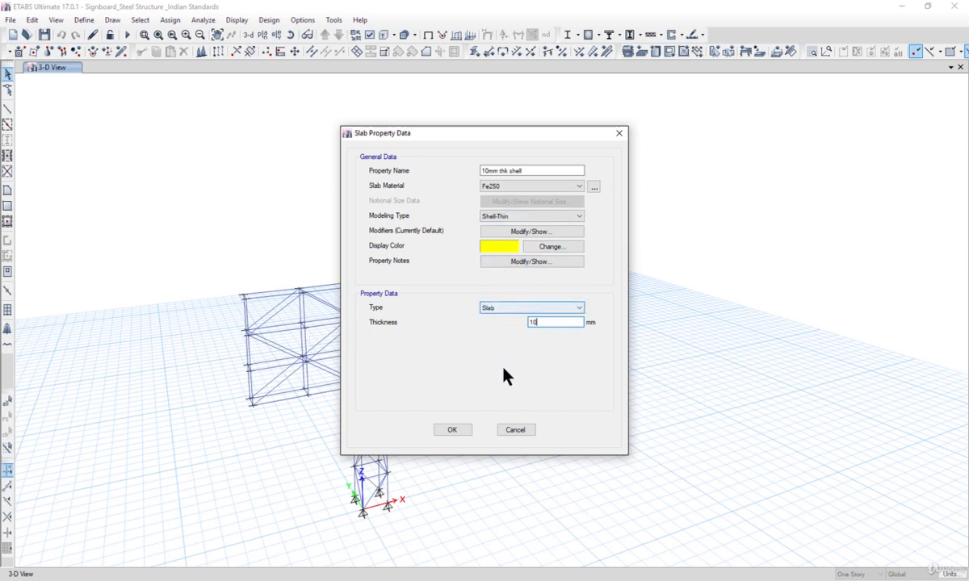
pyautogui.click(452, 430)
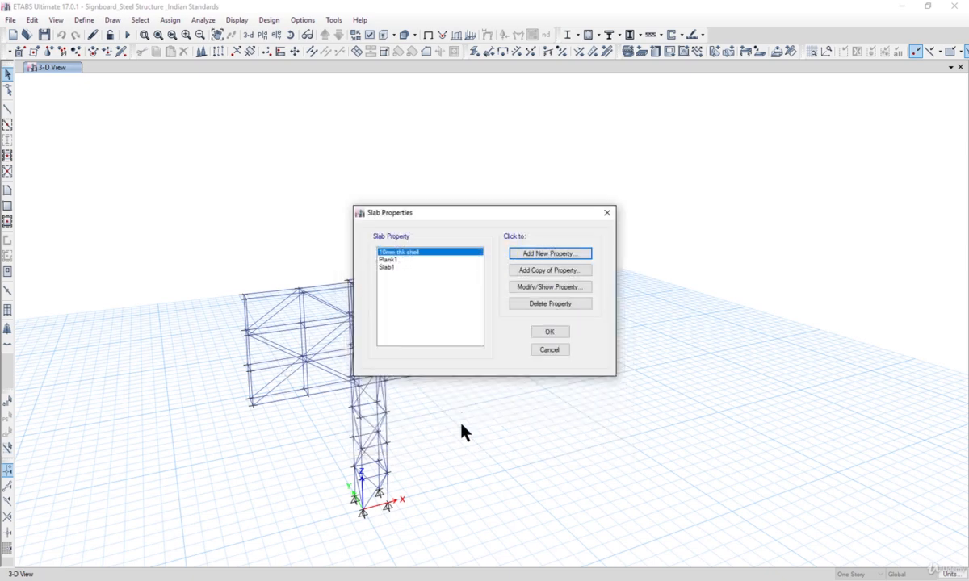
pyautogui.click(549, 332)
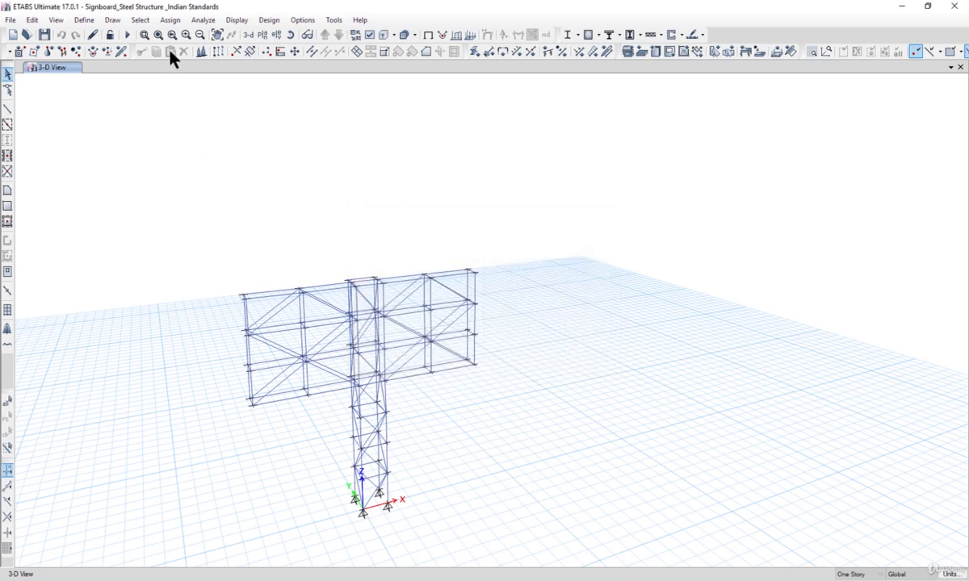
# Draw a four-corner shell with the 10mm thk shell property over the front face of the signboard frame in the 3D view.
pyautogui.click(113, 19)
pyautogui.moveTo(188, 97)
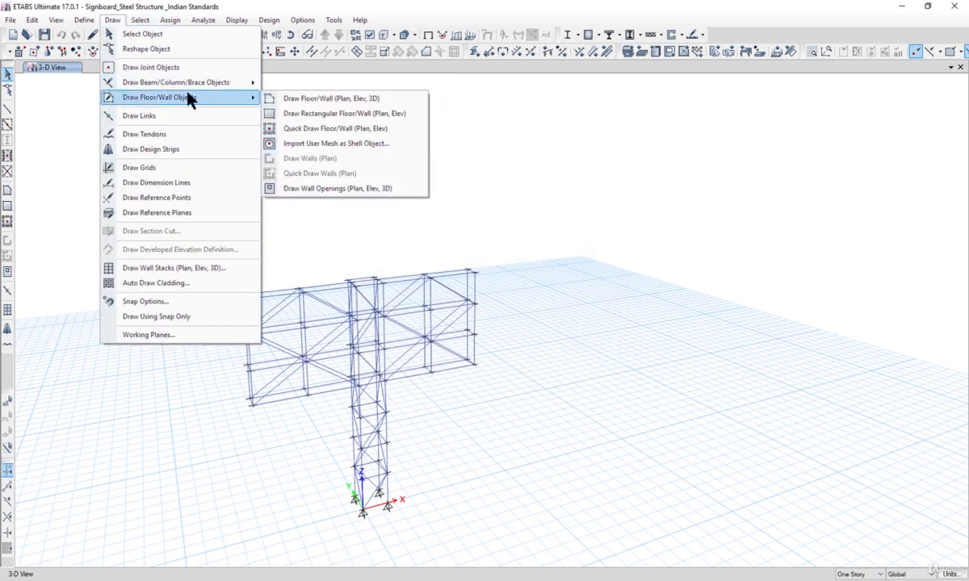
pyautogui.click(327, 100)
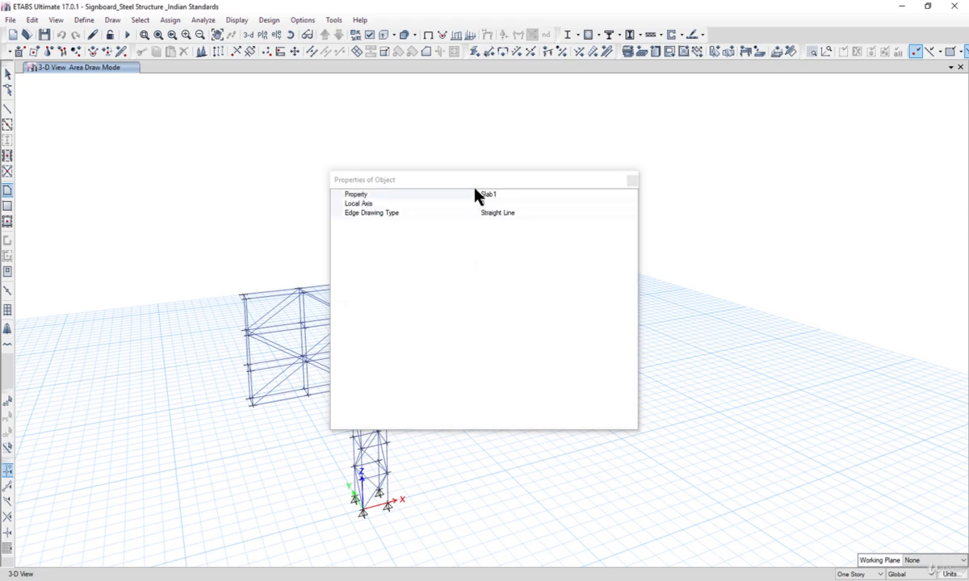
pyautogui.moveTo(681, 259); pyautogui.dragTo(800, 290)
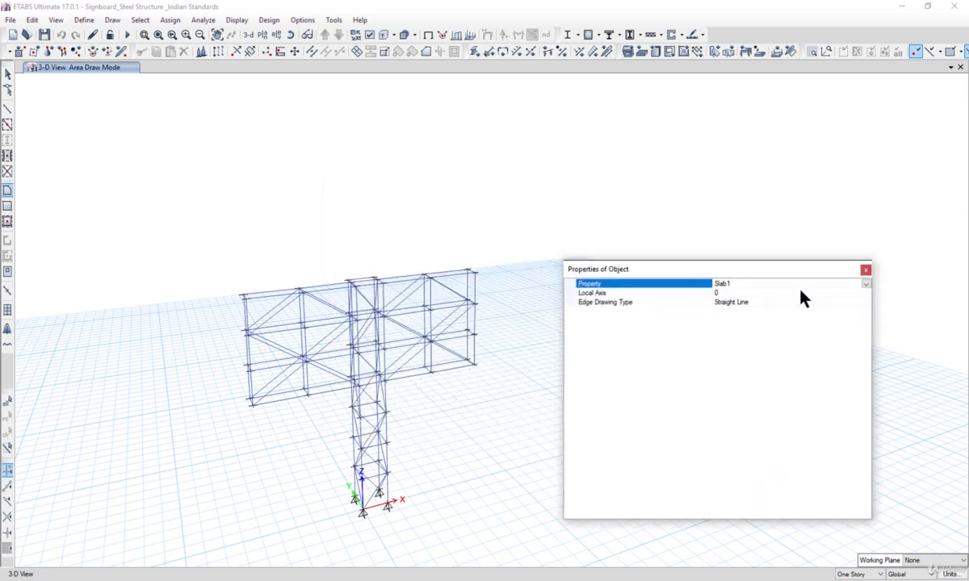
pyautogui.click(866, 284)
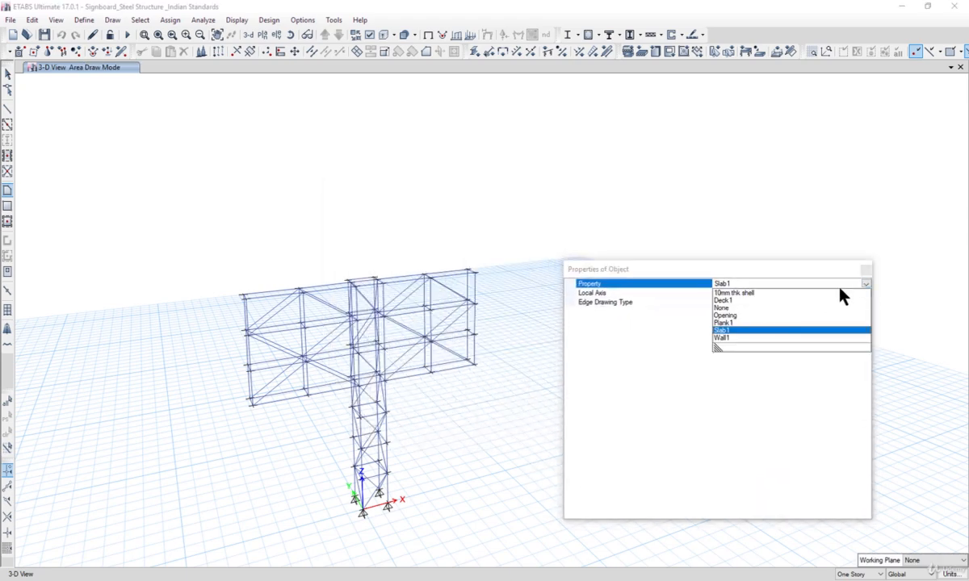
pyautogui.click(736, 293)
pyautogui.click(251, 406)
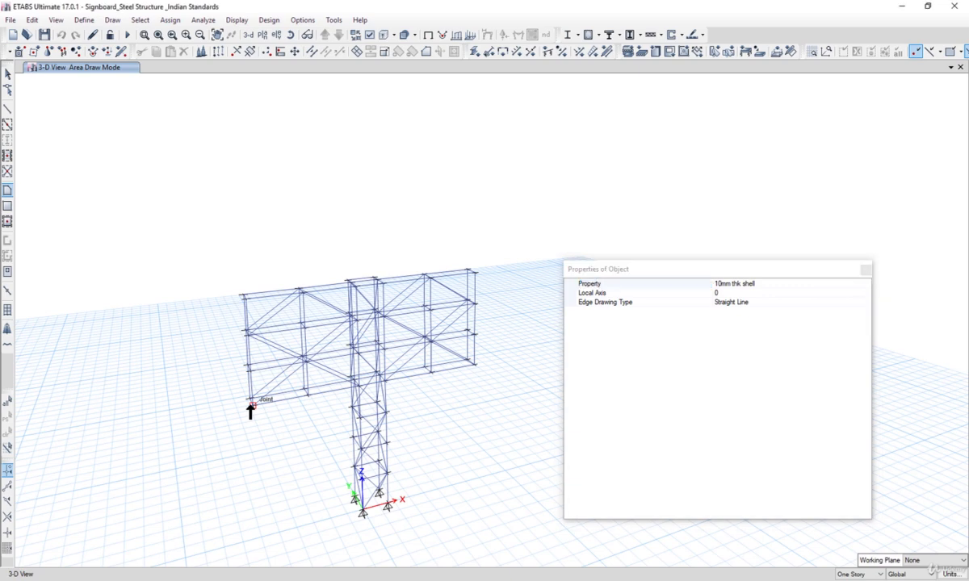
pyautogui.click(246, 297)
pyautogui.click(475, 275)
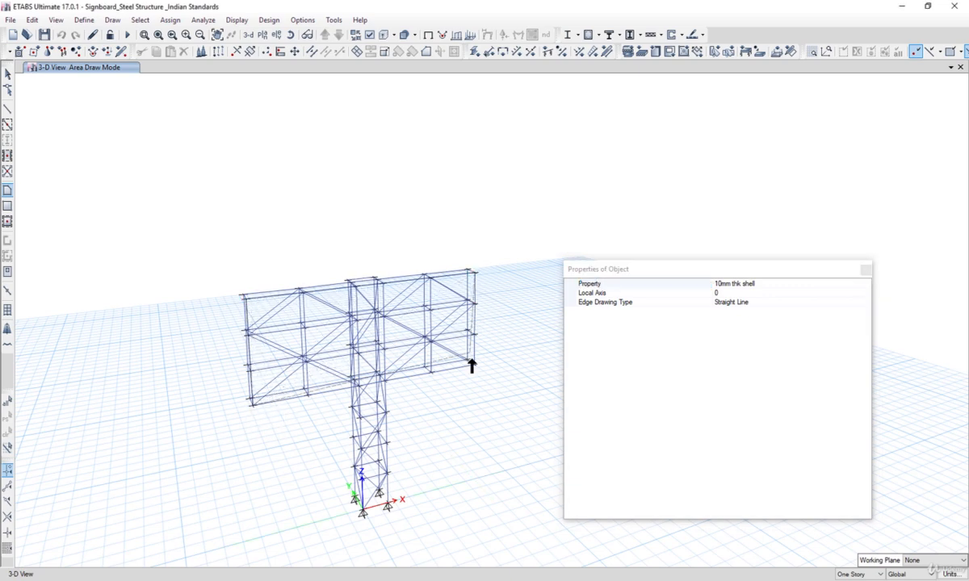
pyautogui.doubleClick(475, 365)
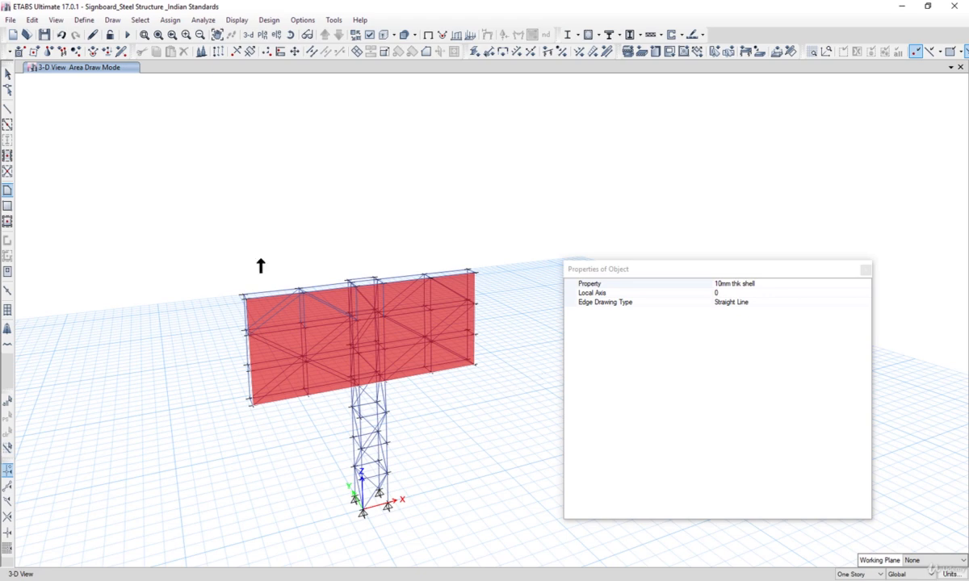
pyautogui.click(8, 74)
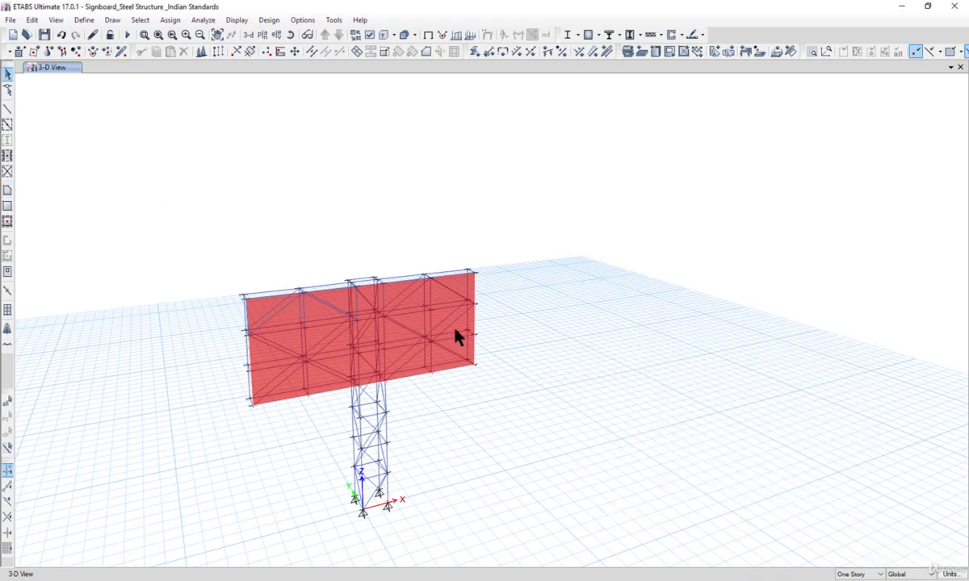
# Inspect the assignments of the new signboard shell in its object information.
pyautogui.click(455, 348)
pyautogui.rightClick(455, 348)
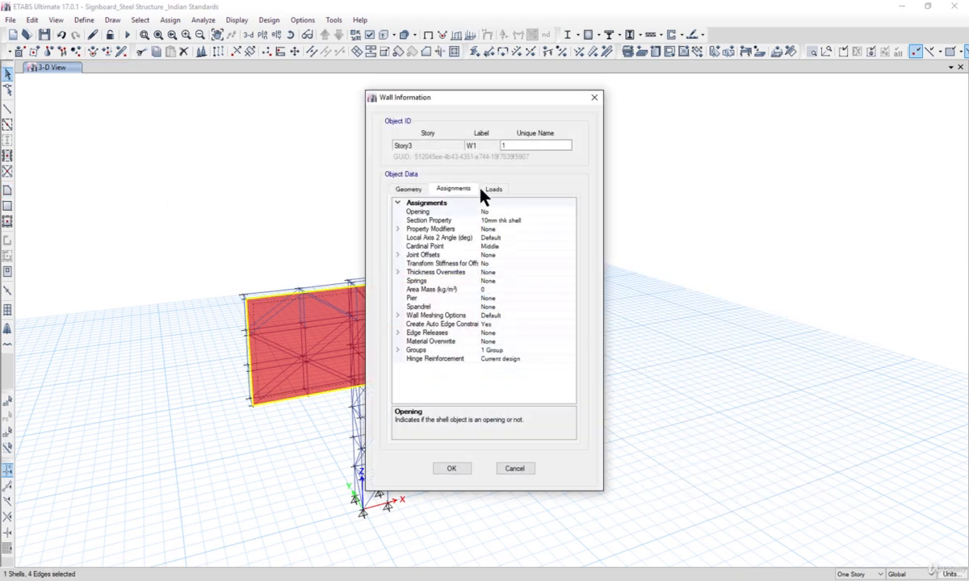
pyautogui.click(594, 97)
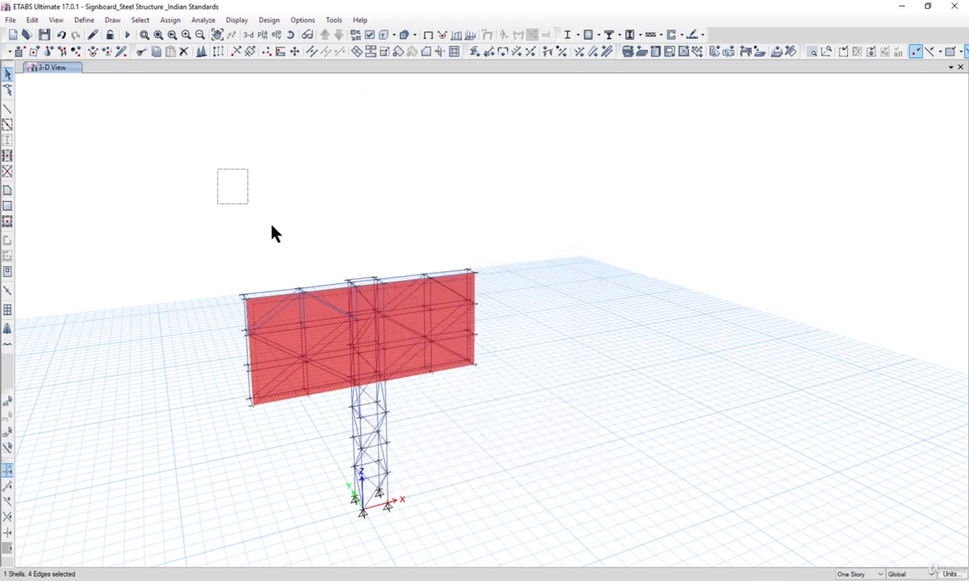
# Run a model check with all joint, frame, shell and other checks plus the trim-or-extend frames fix enabled.
pyautogui.click(203, 19)
pyautogui.click(220, 35)
pyautogui.click(448, 447)
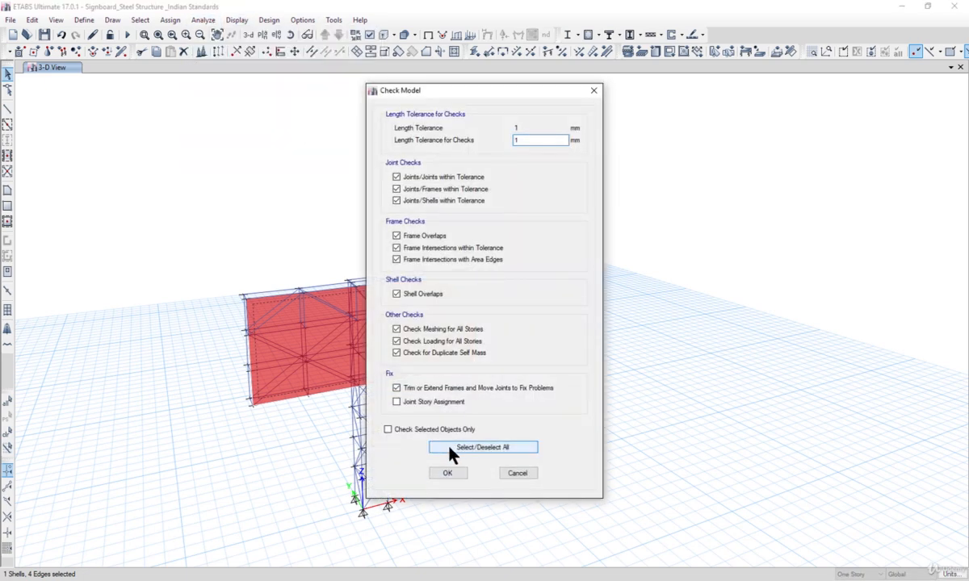
pyautogui.click(449, 474)
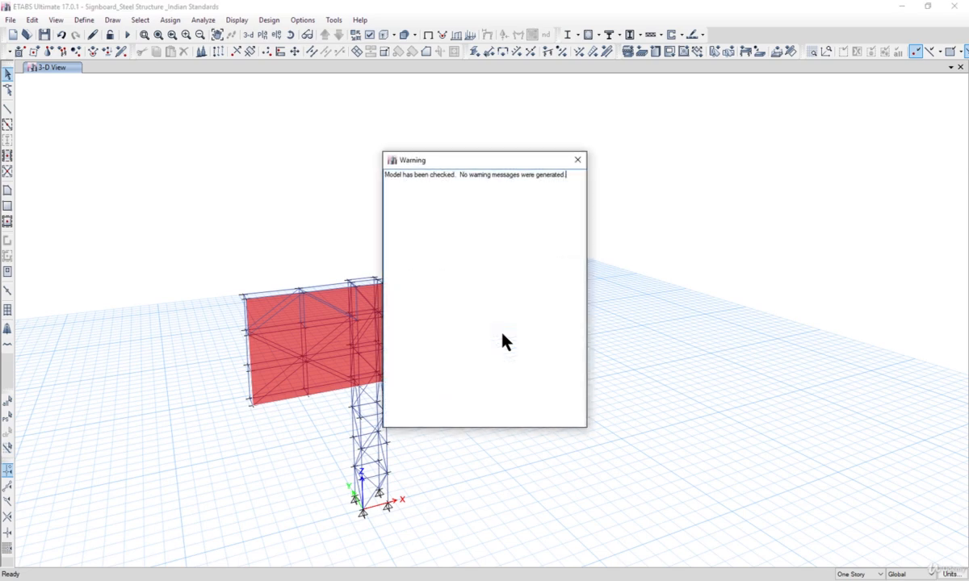
pyautogui.click(578, 160)
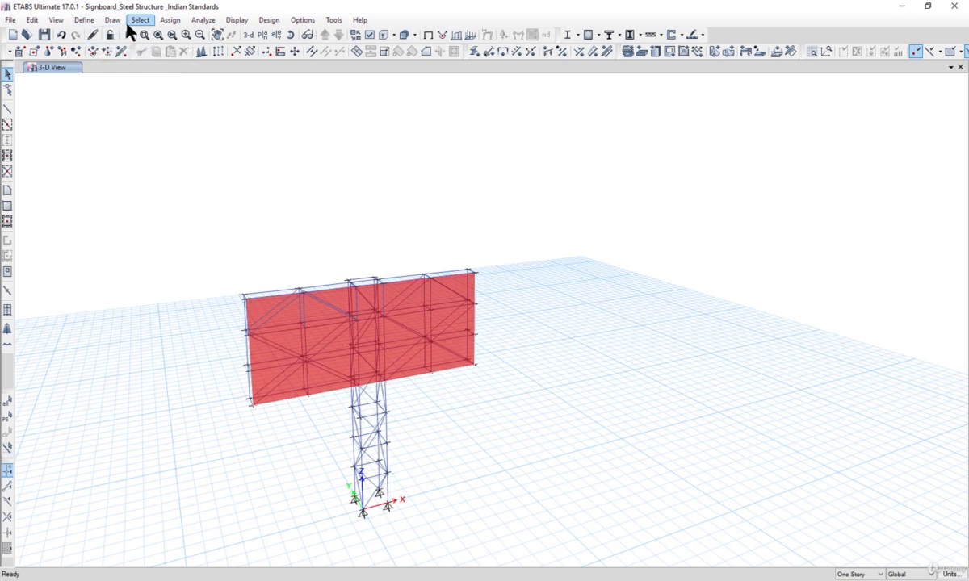
# Assign a uniform shell load of 1.8 kN/m² in the Global-Y direction to the signboard shell for load pattern WLY.
pyautogui.click(289, 348)
pyautogui.click(170, 20)
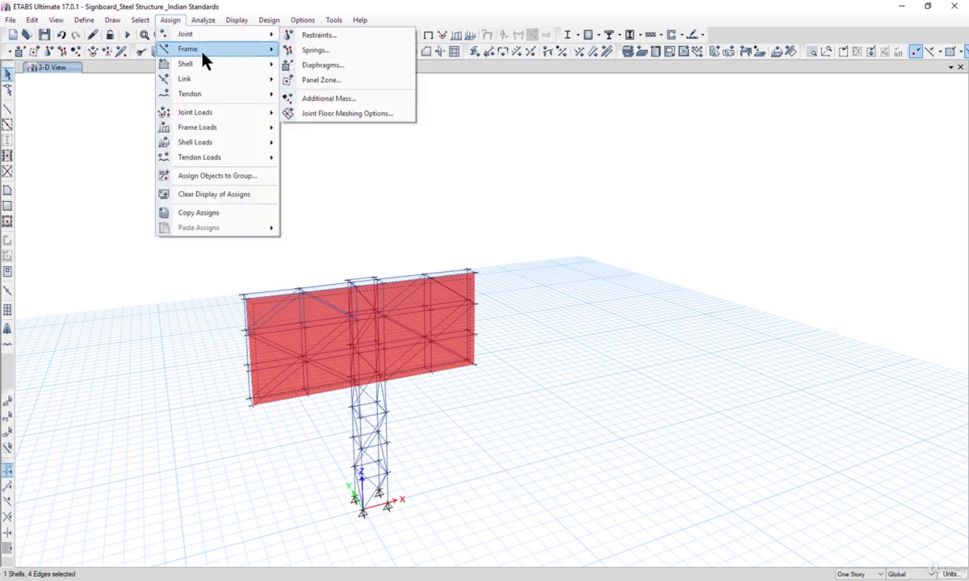
pyautogui.moveTo(272, 65)
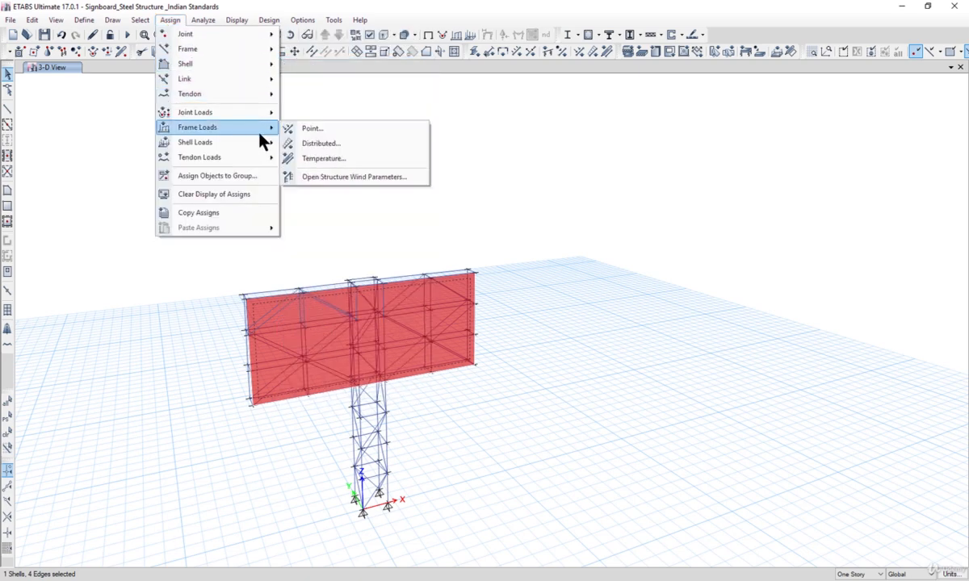
pyautogui.moveTo(257, 142)
pyautogui.click(331, 161)
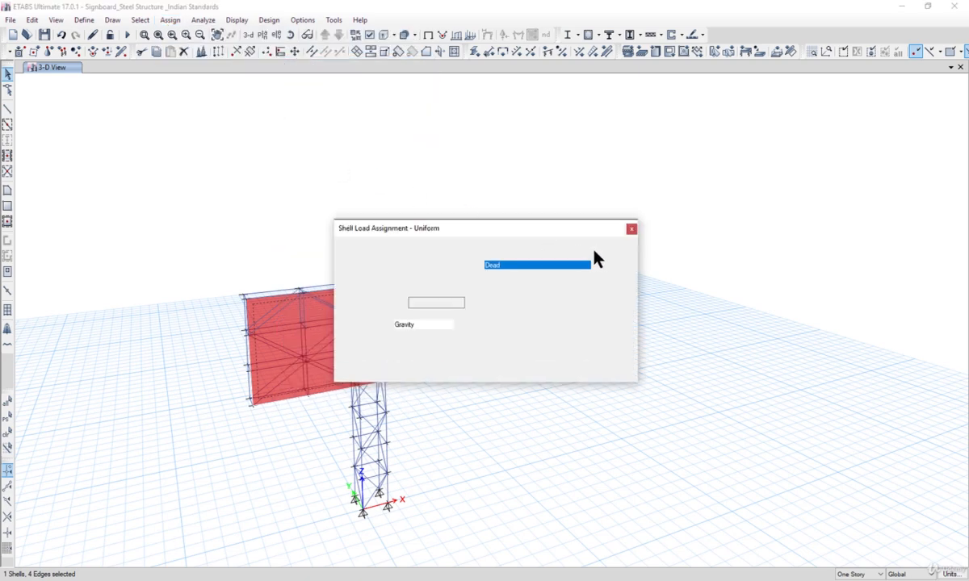
pyautogui.click(736, 235)
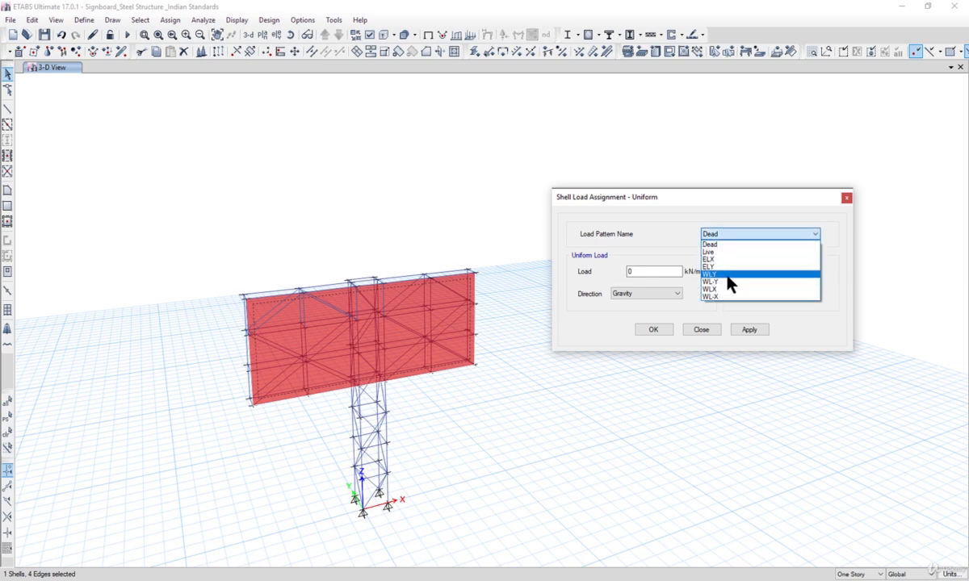
pyautogui.click(728, 275)
pyautogui.click(643, 272)
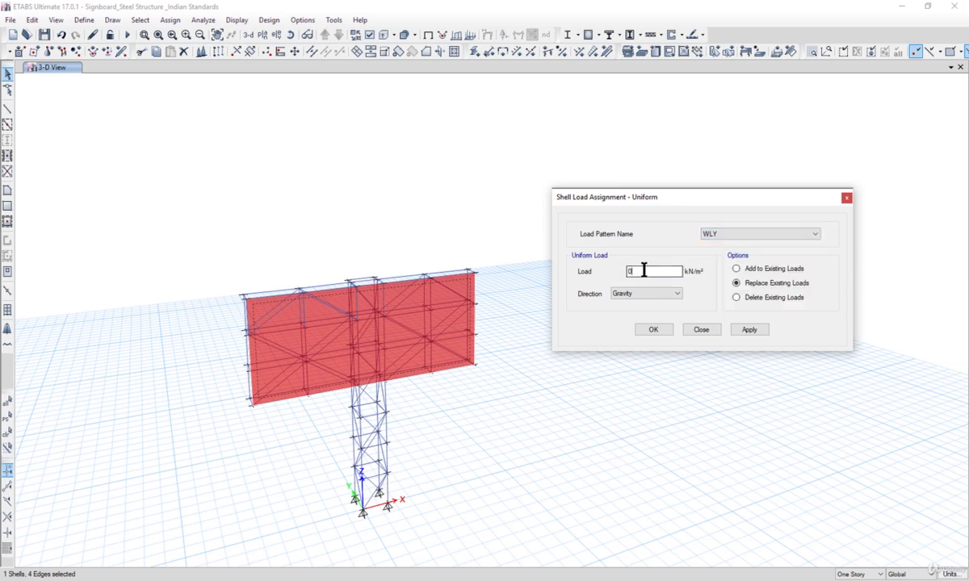
pyautogui.click(635, 294)
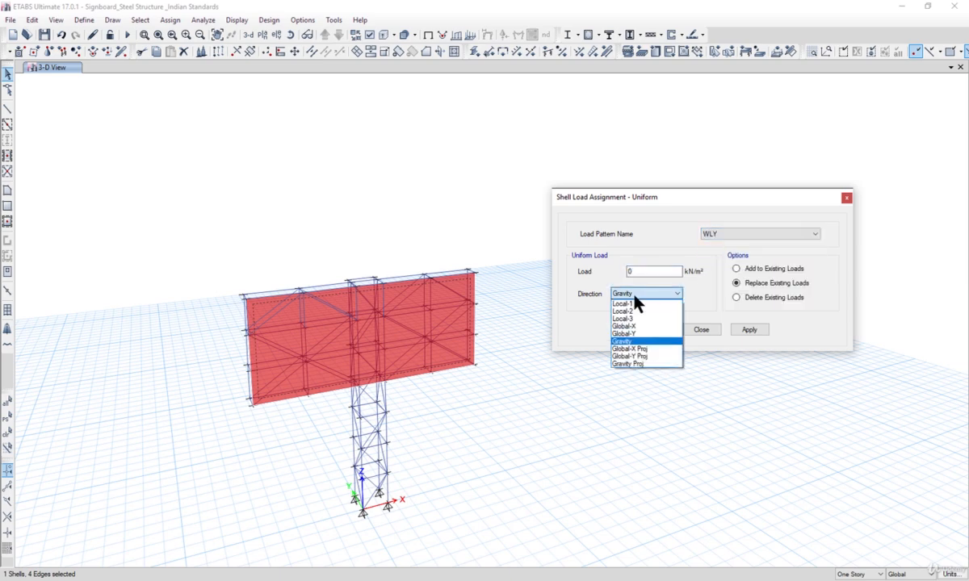
pyautogui.click(641, 333)
pyautogui.moveTo(636, 275); pyautogui.dragTo(608, 274)
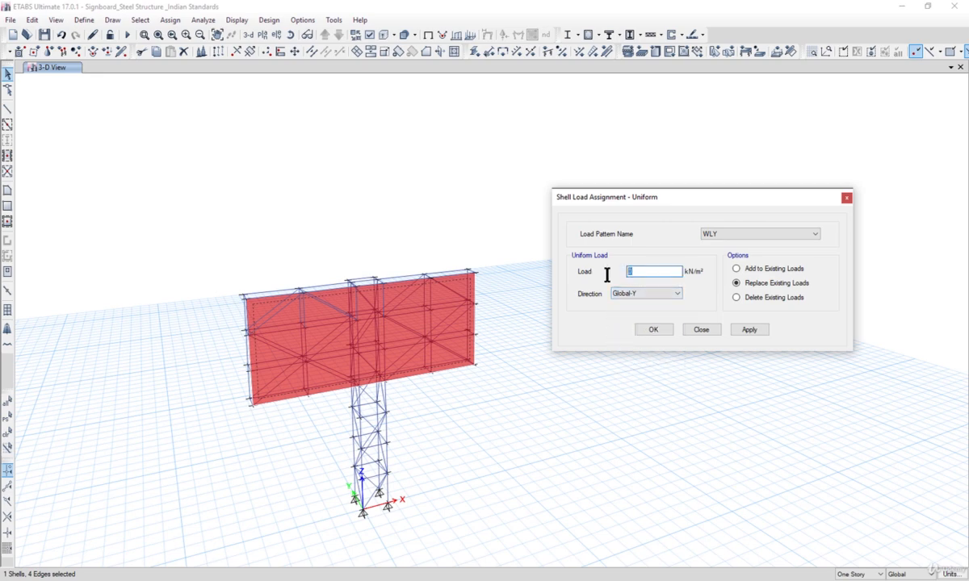
pyautogui.write('1.8')
pyautogui.click(752, 331)
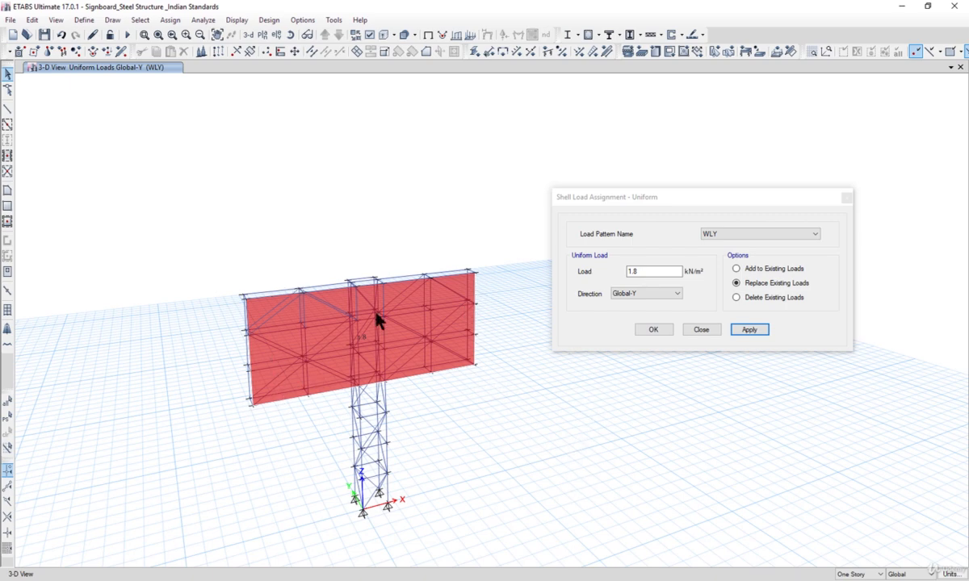
# Assign a uniform load of -1.8 kN/m² in the Global-Y direction to the signboard shell for load pattern WL-Y and finish the load assignment.
pyautogui.click(708, 234)
pyautogui.click(690, 273)
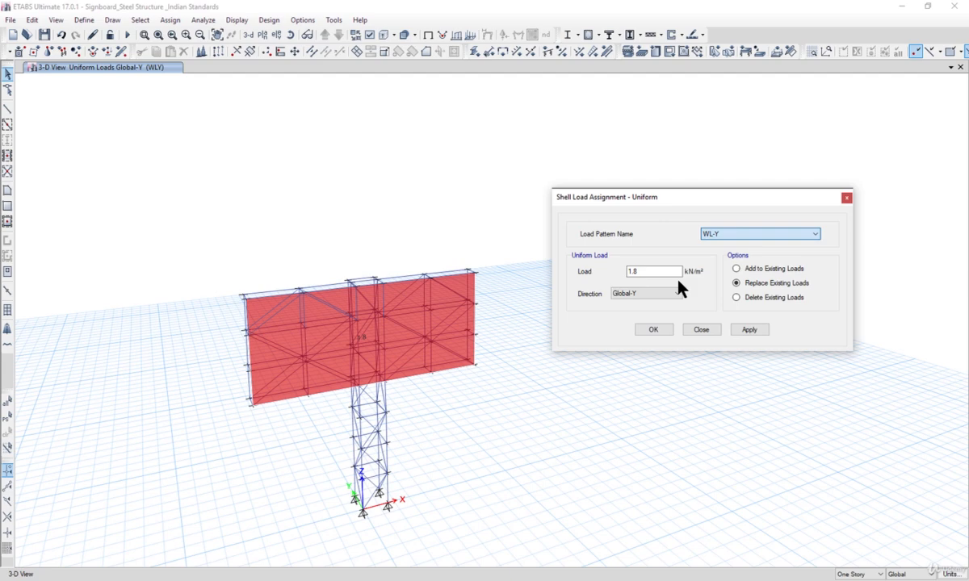
pyautogui.click(629, 271)
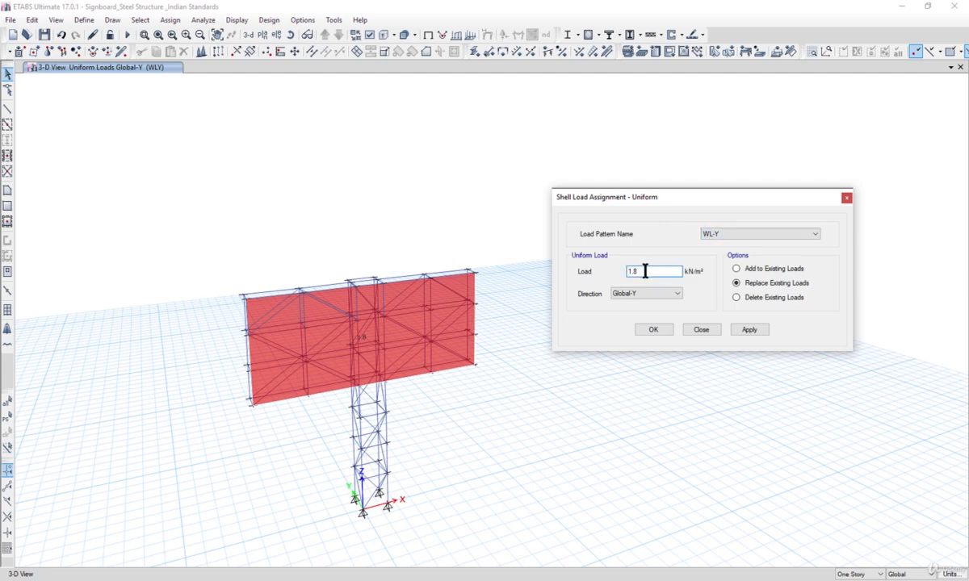
pyautogui.write('-')
pyautogui.click(742, 331)
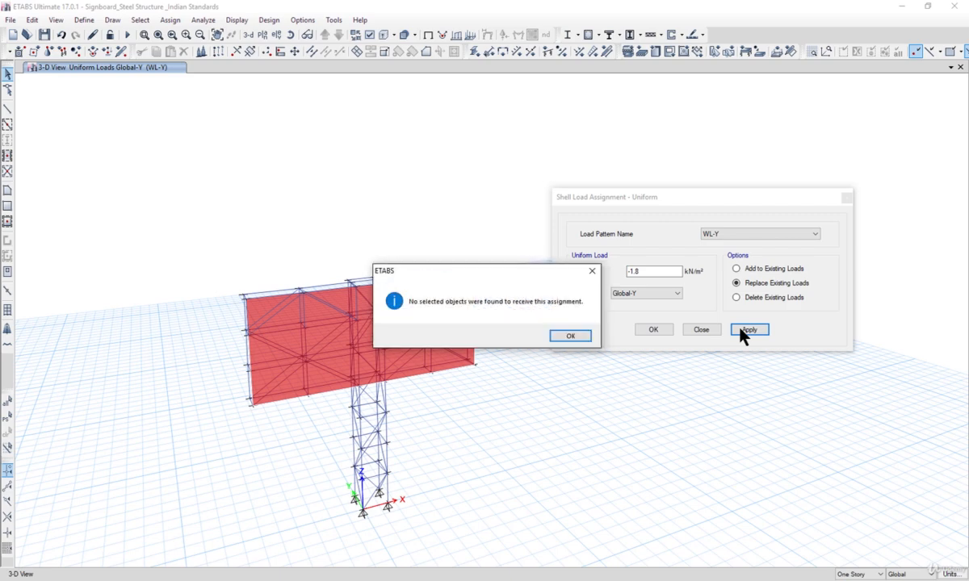
pyautogui.click(566, 336)
pyautogui.click(445, 349)
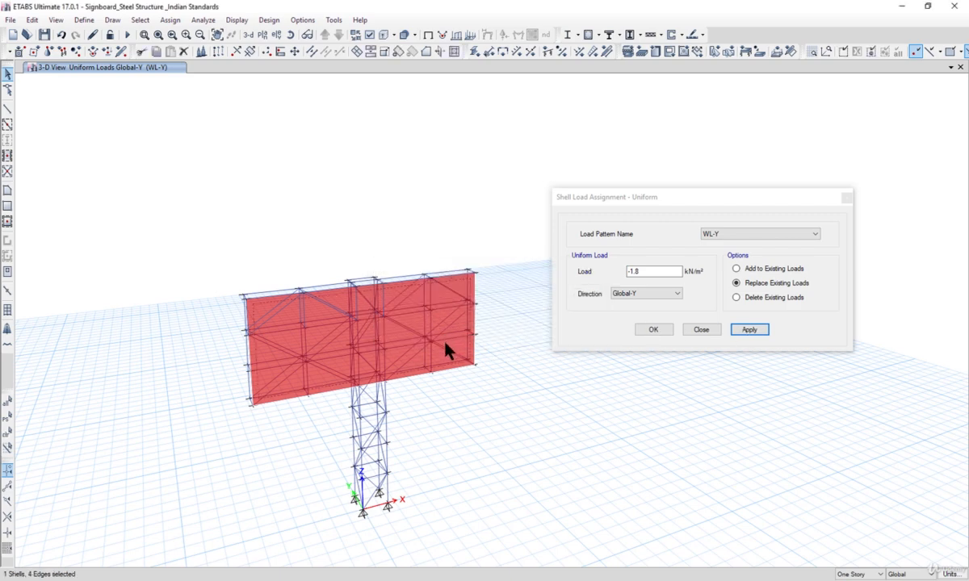
pyautogui.click(751, 331)
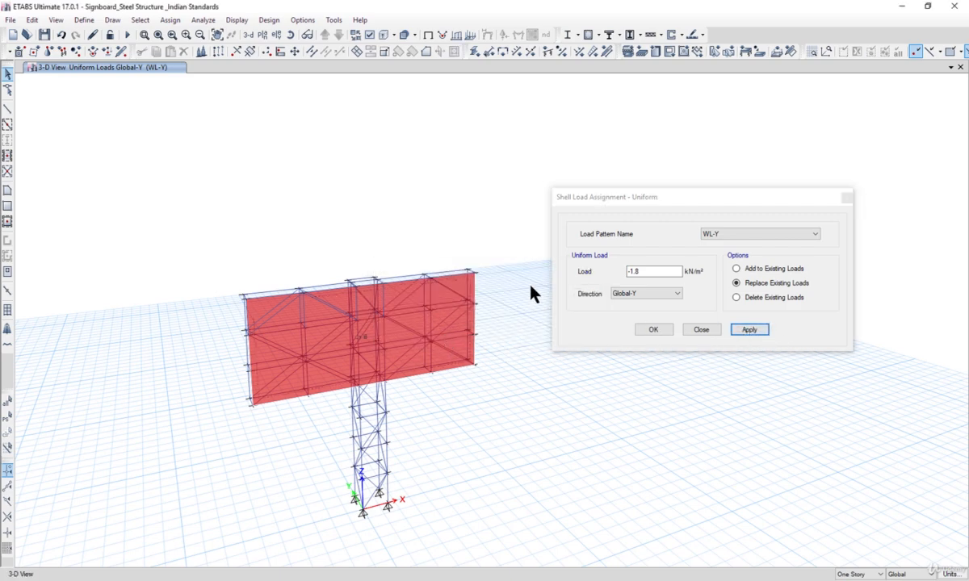
pyautogui.click(619, 294)
pyautogui.click(653, 329)
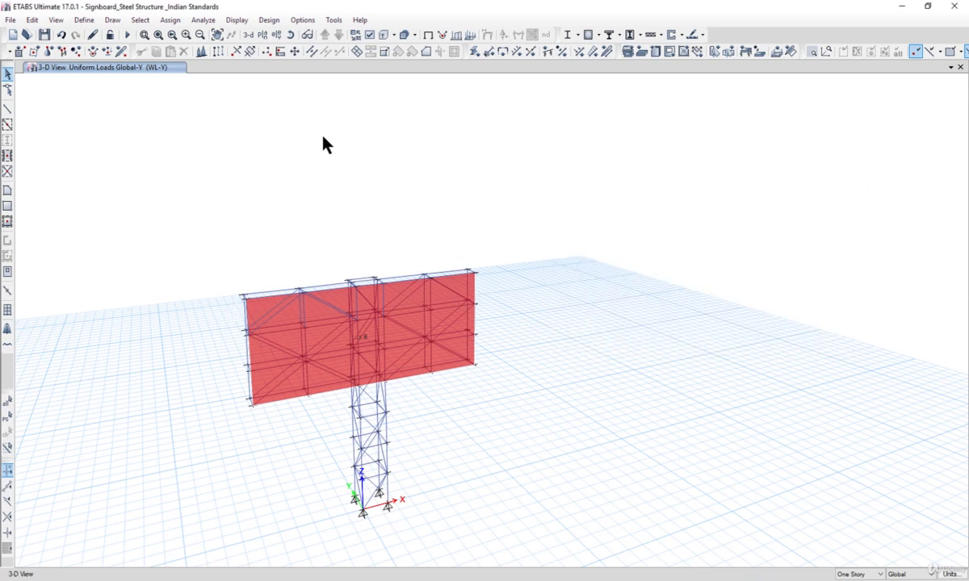
# Start a distributed frame load assignment for load pattern Live.
pyautogui.click(170, 20)
pyautogui.moveTo(249, 138)
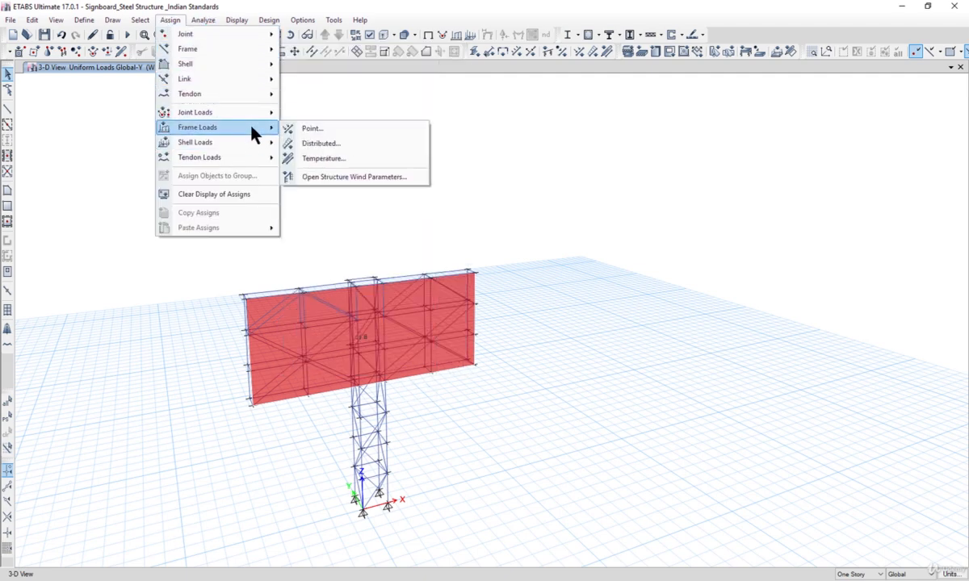
pyautogui.moveTo(250, 155)
pyautogui.click(331, 145)
pyautogui.moveTo(498, 198); pyautogui.dragTo(753, 120)
pyautogui.click(762, 155)
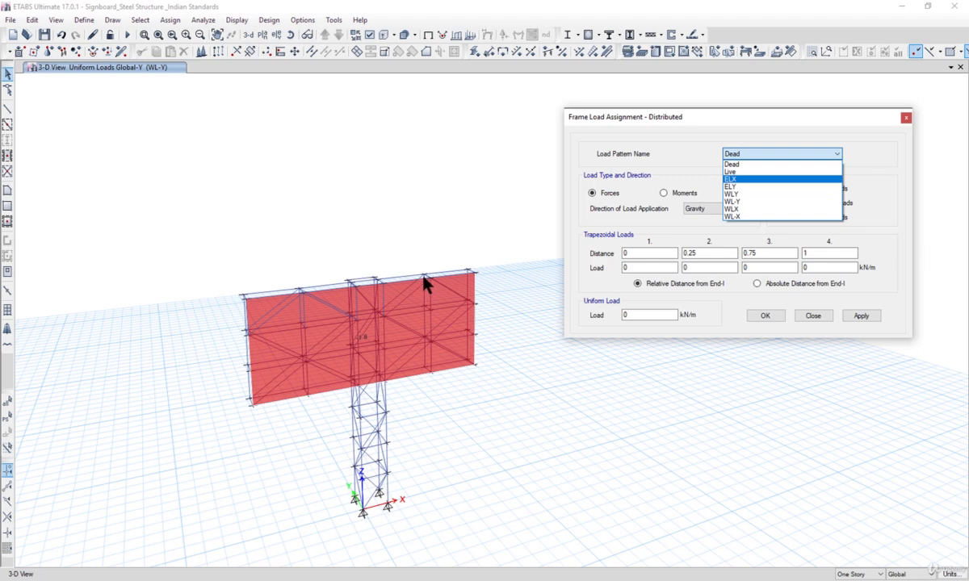
pyautogui.click(734, 172)
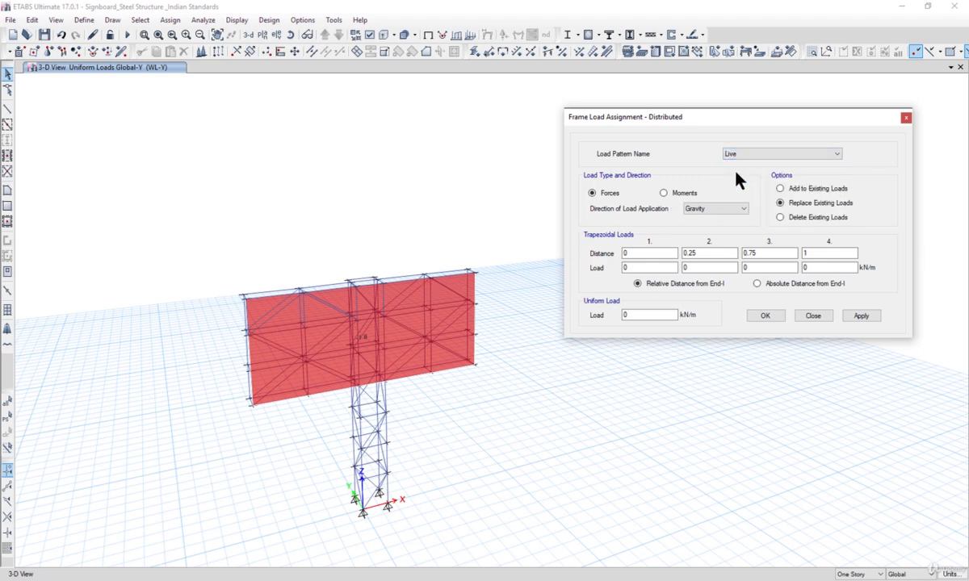
# Select the signboard's front and rear top frame members on both sides of the tower.
pyautogui.click(262, 295)
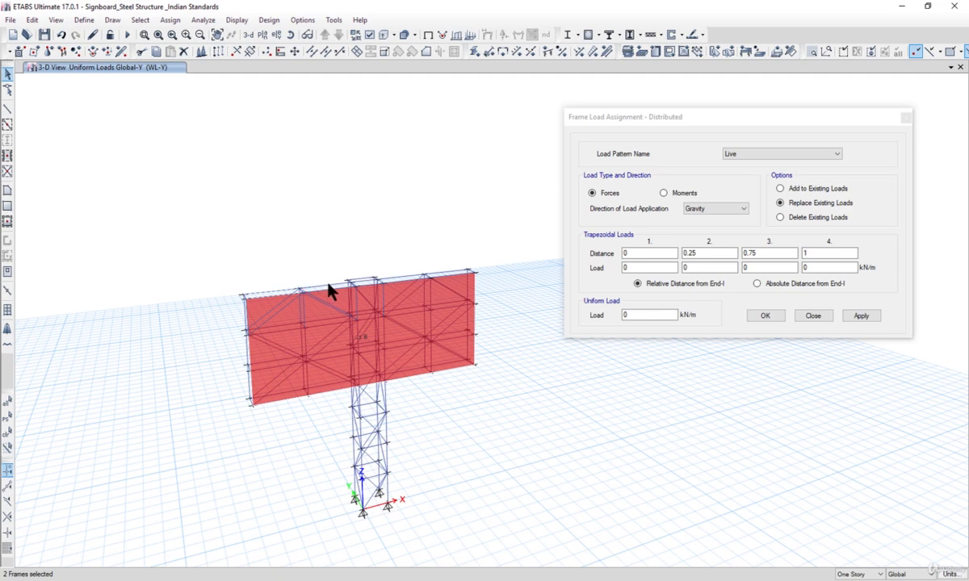
pyautogui.click(375, 281)
pyautogui.click(391, 278)
pyautogui.click(440, 274)
pyautogui.click(442, 276)
# Switch to the Calculator, multiply 0.75 by 0.8, divide the product by 2, and return to the frame load assignment in ETABS.
pyautogui.click(695, 579)
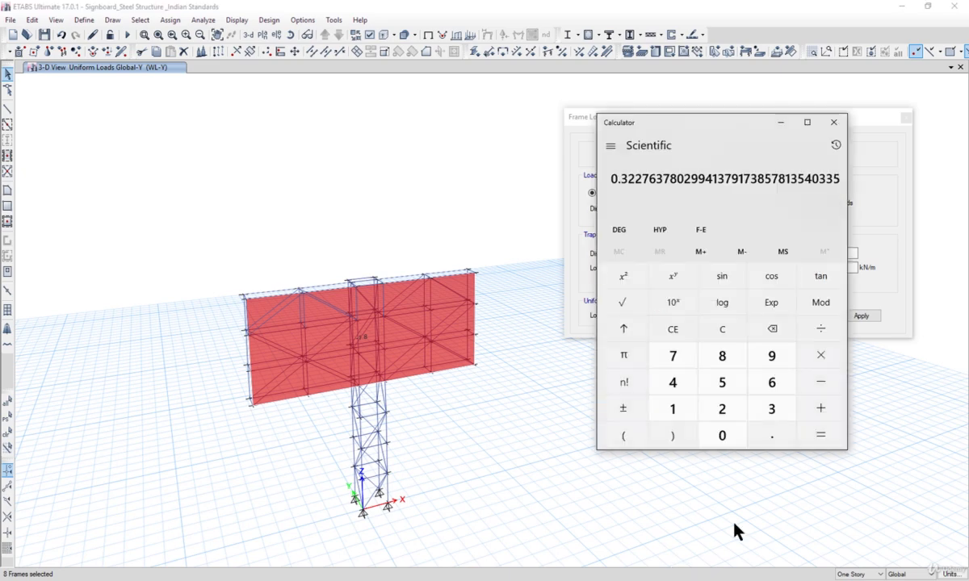
pyautogui.click(722, 329)
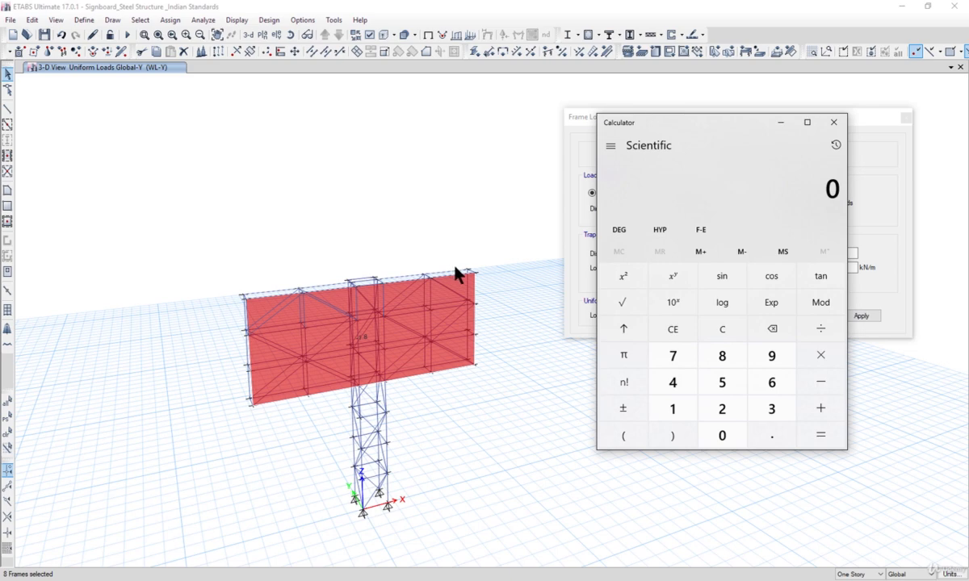
pyautogui.write('.75')
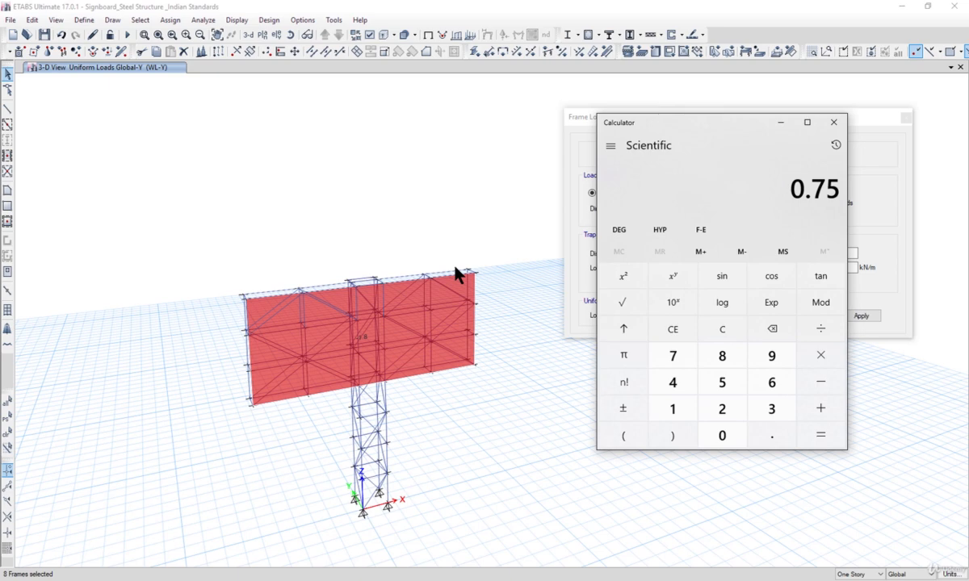
pyautogui.write('*0.8')
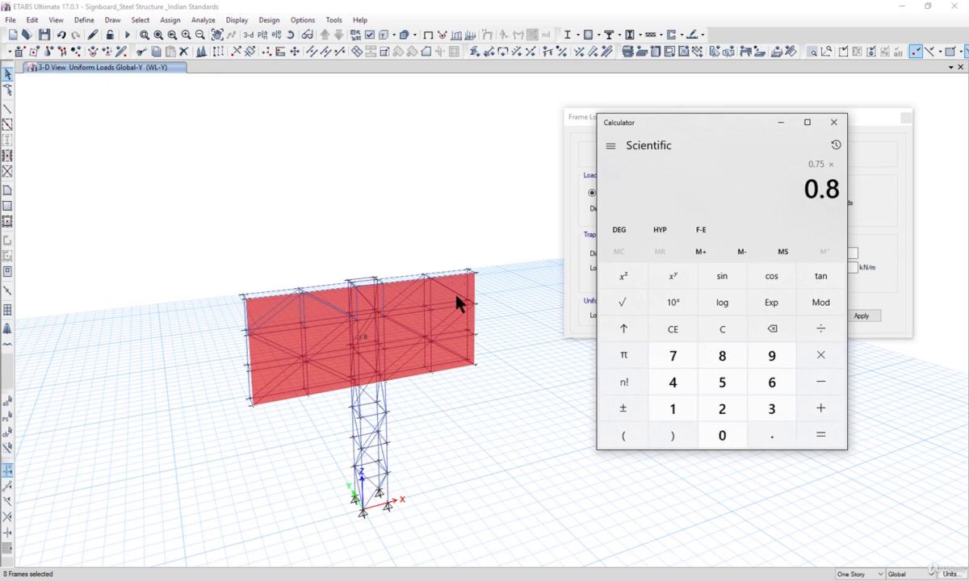
pyautogui.press('Return')
pyautogui.write('/2')
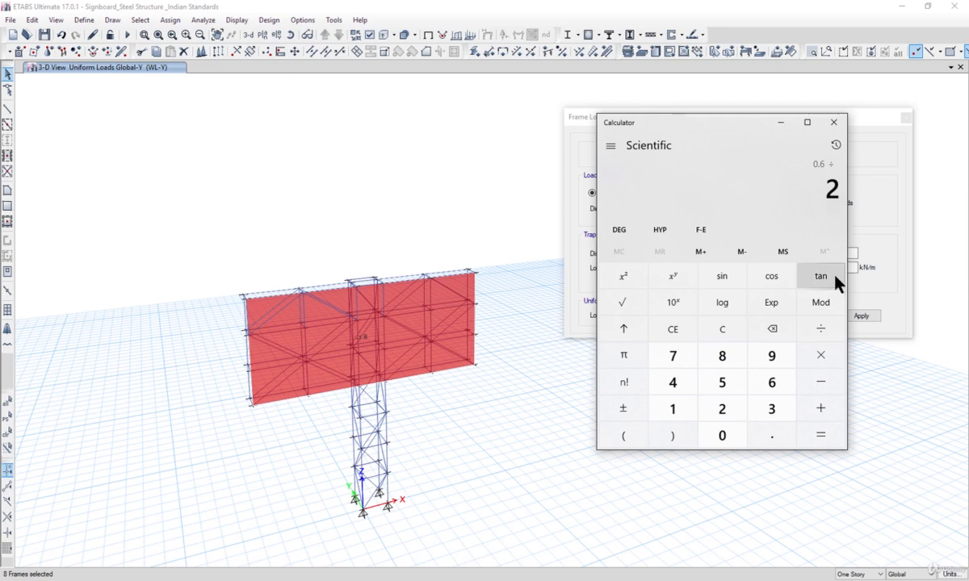
pyautogui.press('Return')
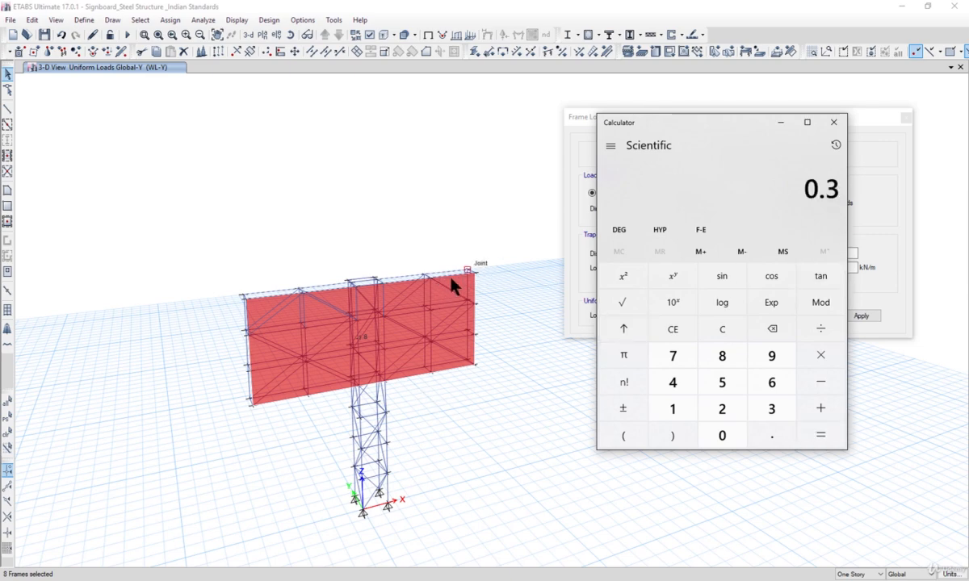
pyautogui.click(780, 122)
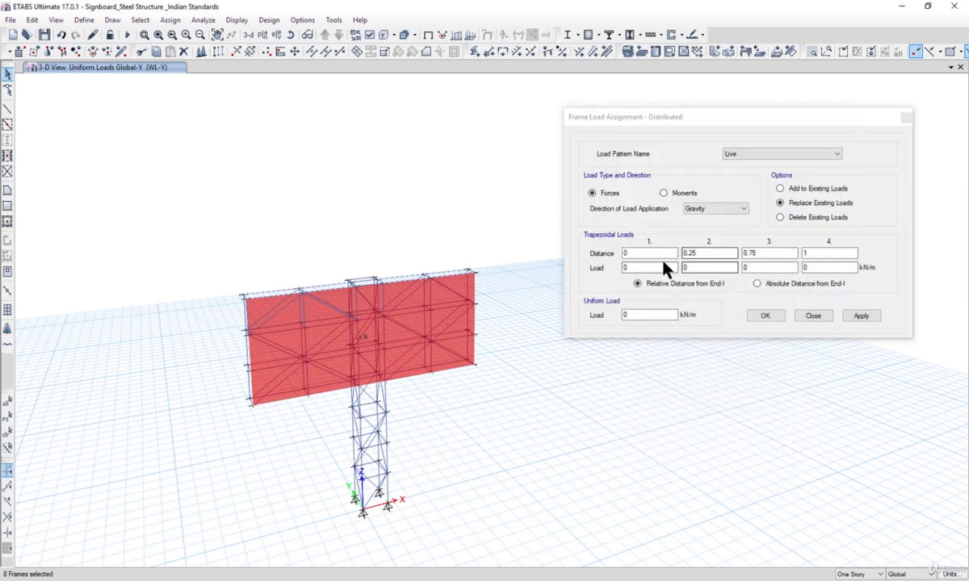
# Assign a uniform Live load of 0.3 kN/m in the Gravity direction to the selected top members and the ones above the tower.
pyautogui.doubleClick(628, 316)
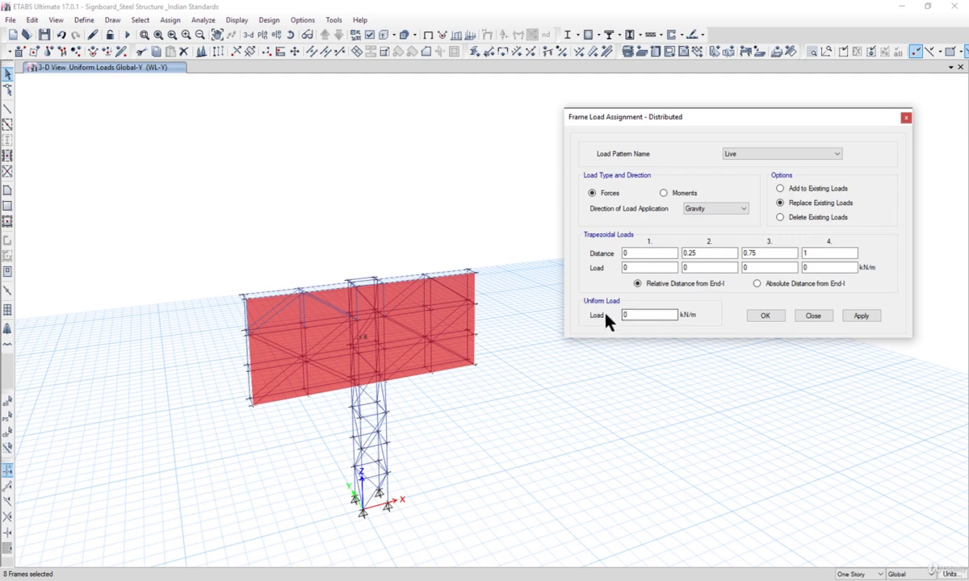
pyautogui.write('0.3')
pyautogui.click(859, 316)
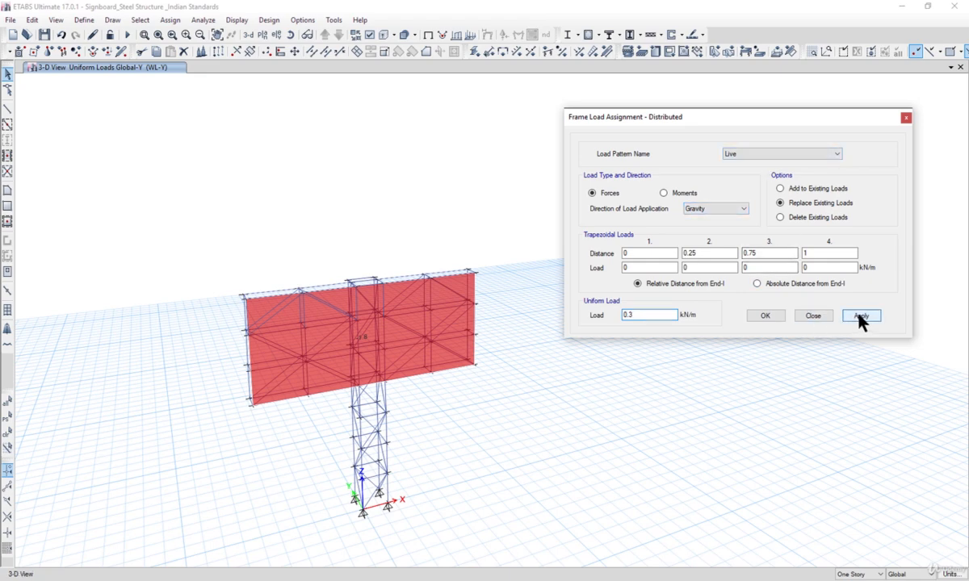
pyautogui.click(366, 286)
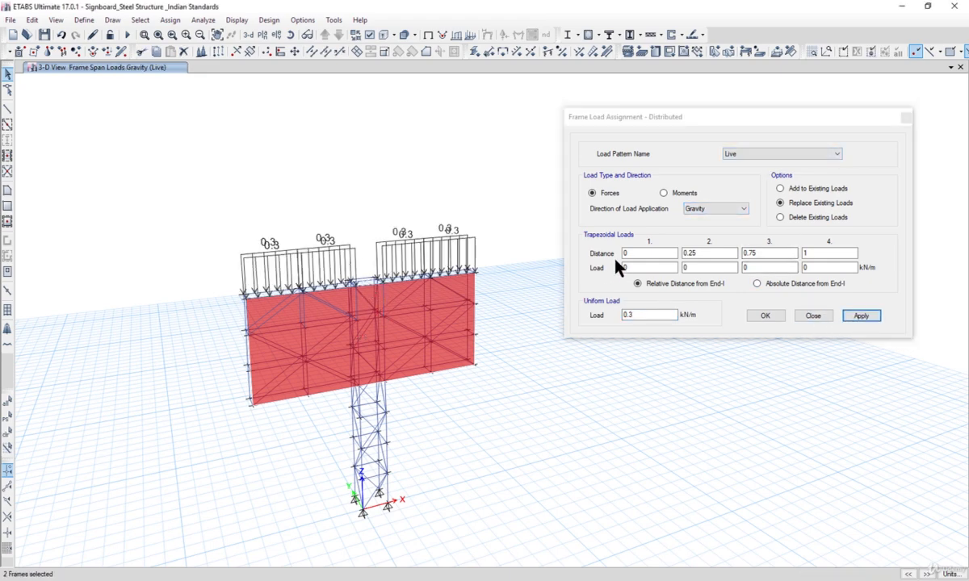
pyautogui.click(861, 316)
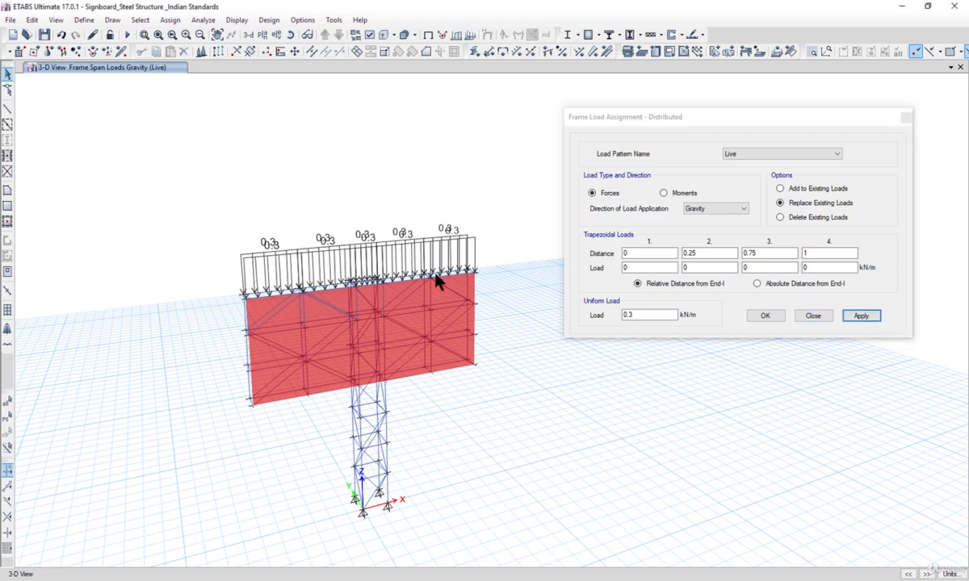
# Switch the distributed load assignment to load pattern WLY and select the lower members of one tower leg.
pyautogui.click(759, 153)
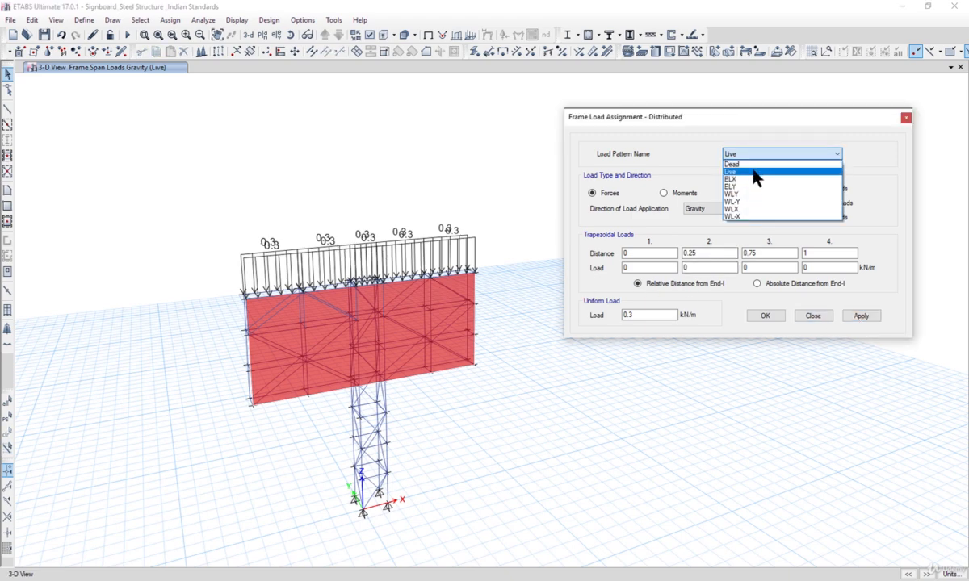
pyautogui.click(755, 194)
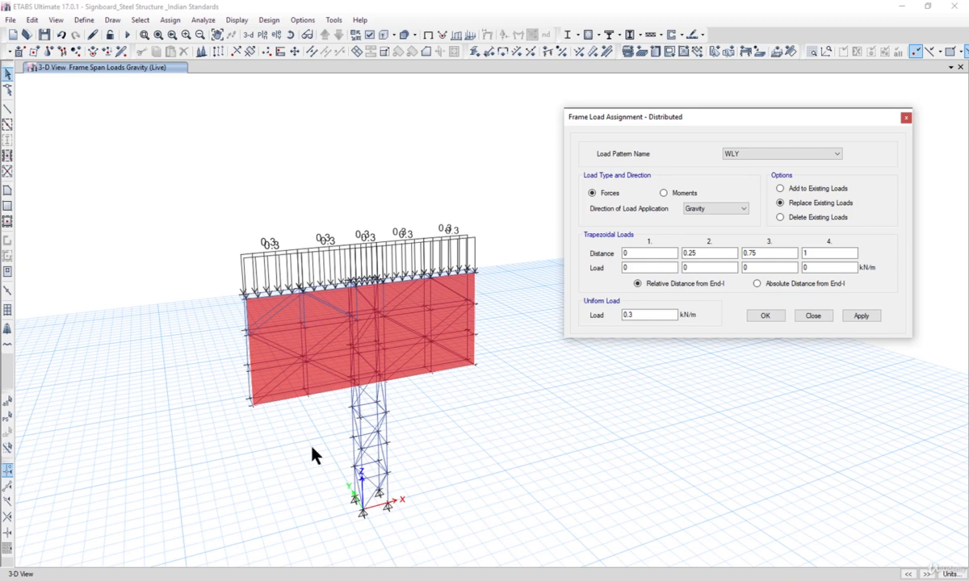
pyautogui.scroll(5, 417, 513)
pyautogui.click(333, 471)
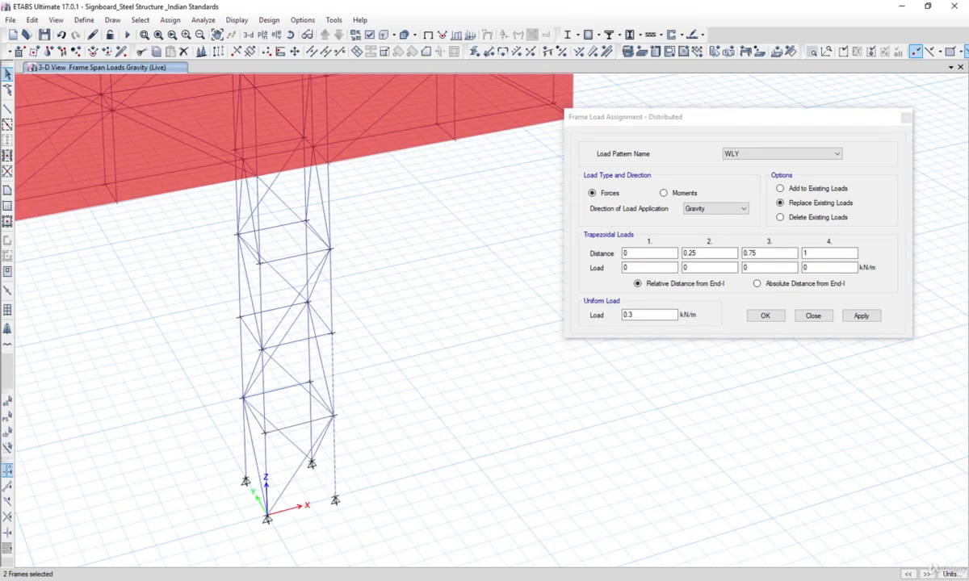
pyautogui.hotkey('alt', 'Tab')
pyautogui.click(721, 327)
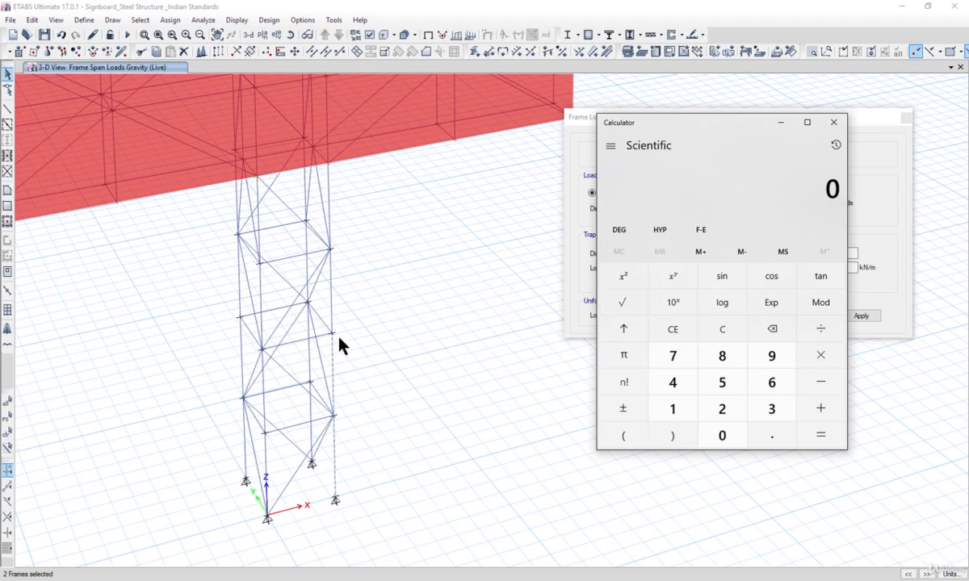
pyautogui.click(780, 123)
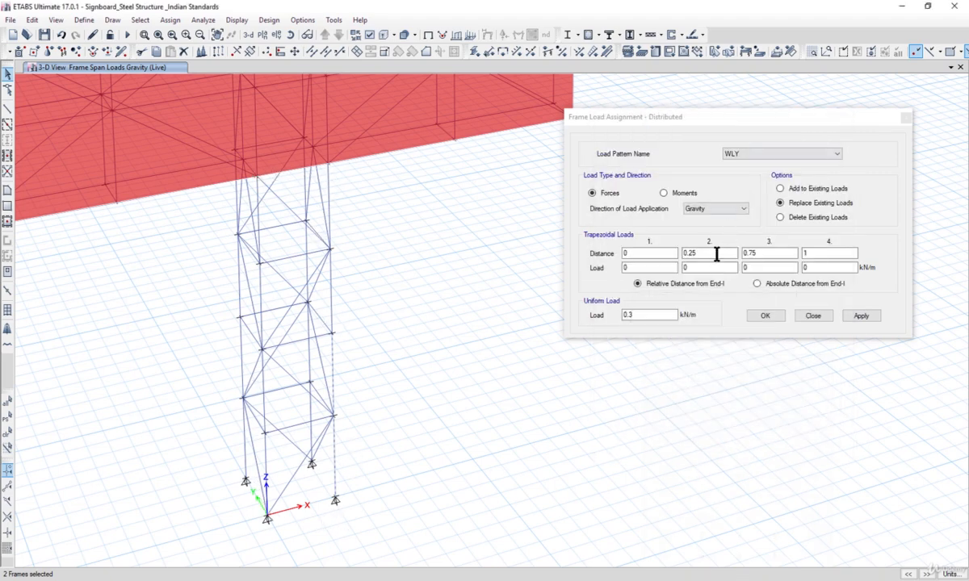
# Set the uniform load to 3 kN/m and add the remaining members of the four tower legs to the selection.
pyautogui.click(590, 318)
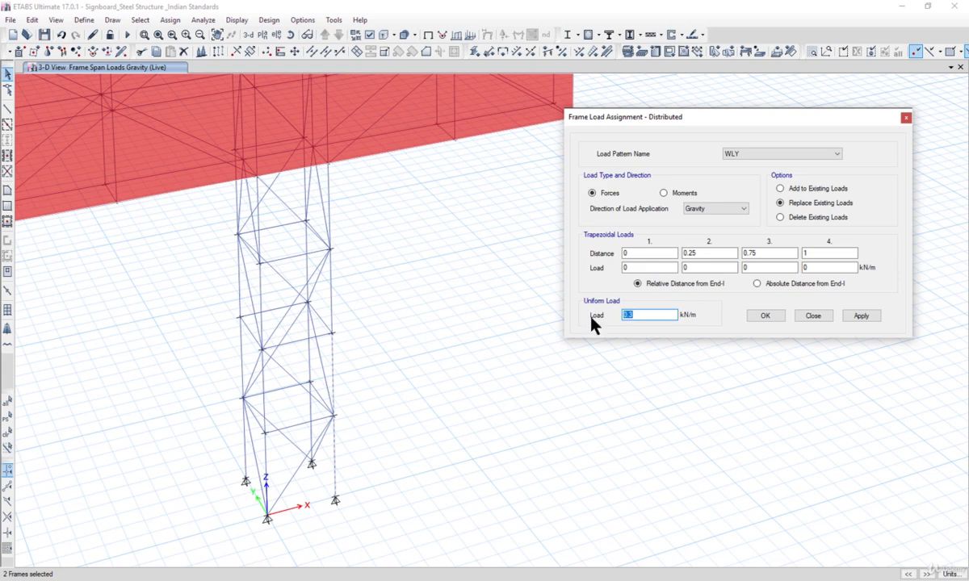
pyautogui.write('3')
pyautogui.moveTo(339, 289); pyautogui.dragTo(329, 283)
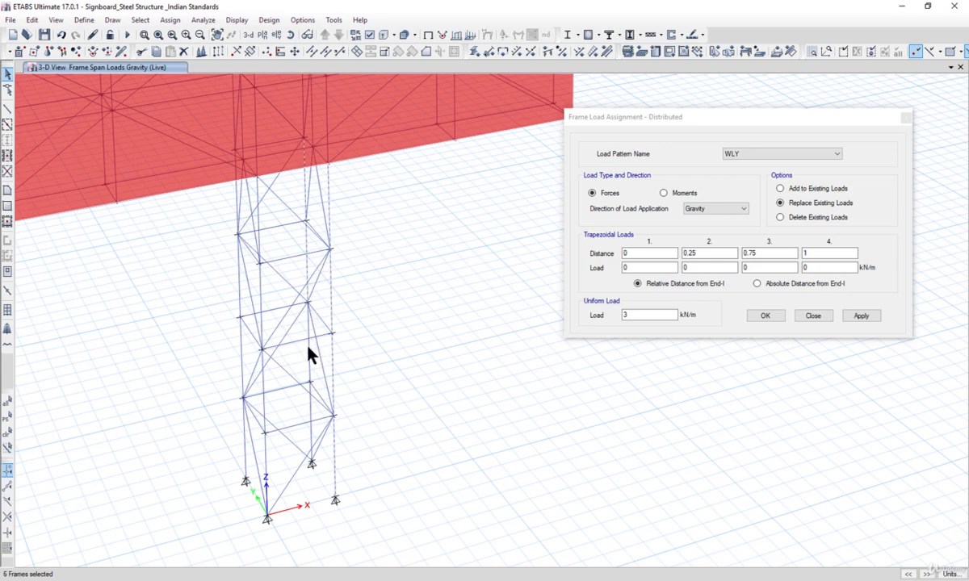
pyautogui.click(309, 410)
pyautogui.click(244, 445)
pyautogui.click(259, 209)
pyautogui.click(854, 316)
# Assign a uniform load of 1.5 kN/m in the Global-Y direction to the selected tower legs for load pattern WLY.
pyautogui.click(704, 209)
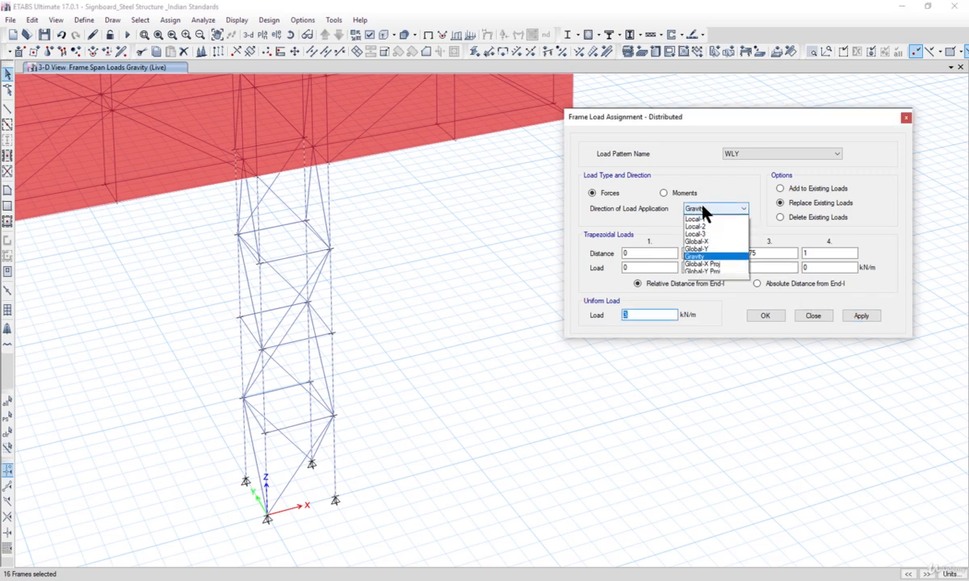
pyautogui.click(701, 249)
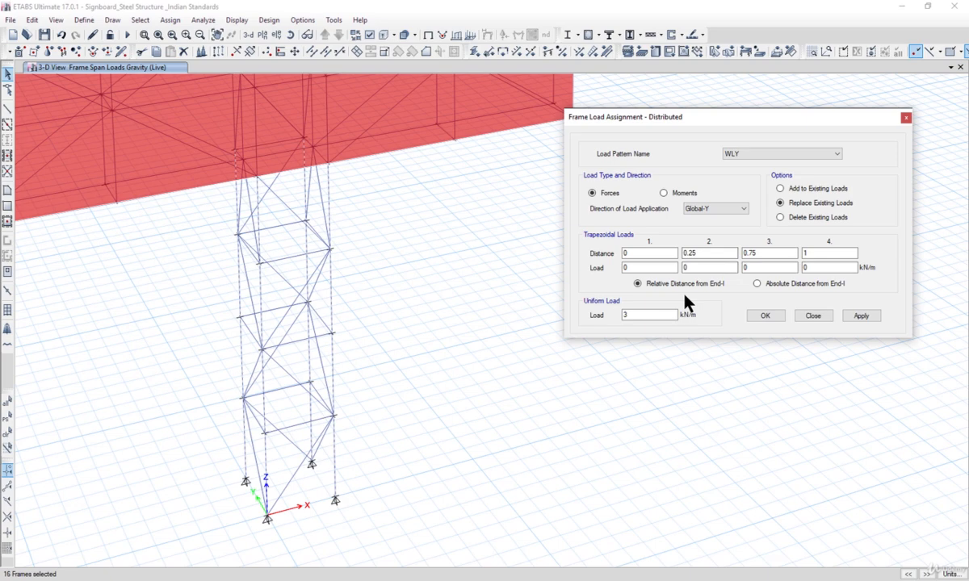
pyautogui.moveTo(632, 315); pyautogui.dragTo(574, 314)
pyautogui.write('1.5')
pyautogui.click(857, 317)
pyautogui.scroll(-4, 363, 420)
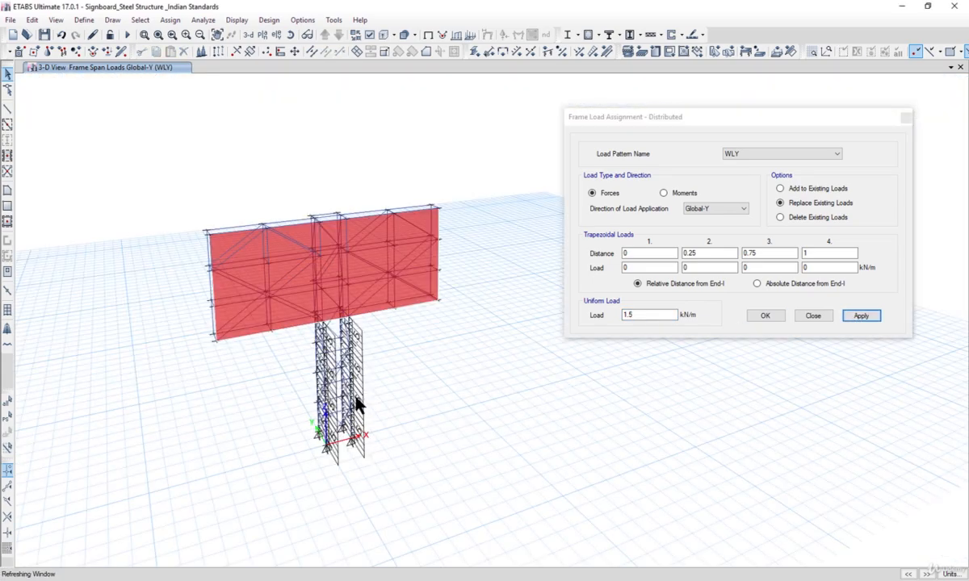
pyautogui.scroll(5, 359, 405)
pyautogui.scroll(-3, 363, 406)
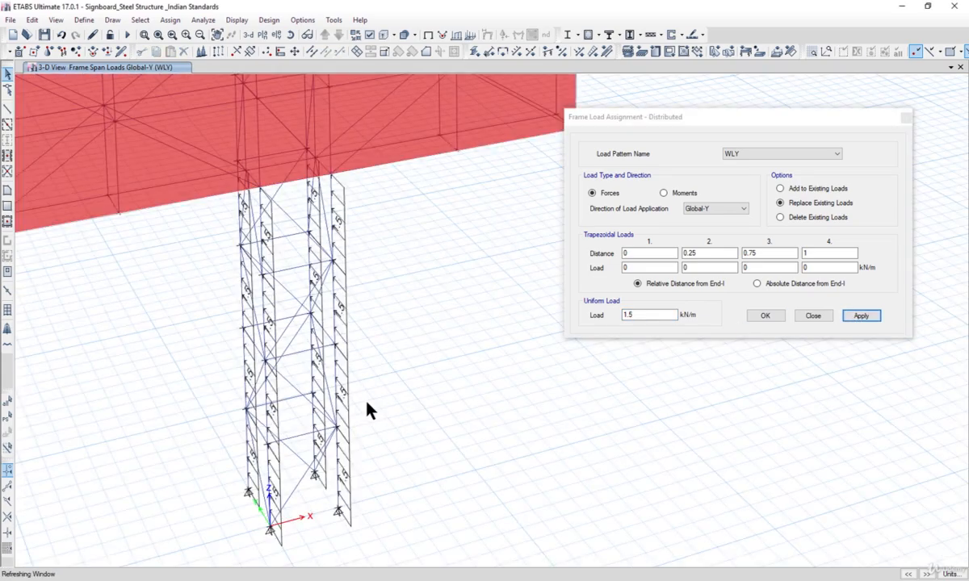
pyautogui.scroll(-4, 367, 409)
pyautogui.scroll(1, 362, 387)
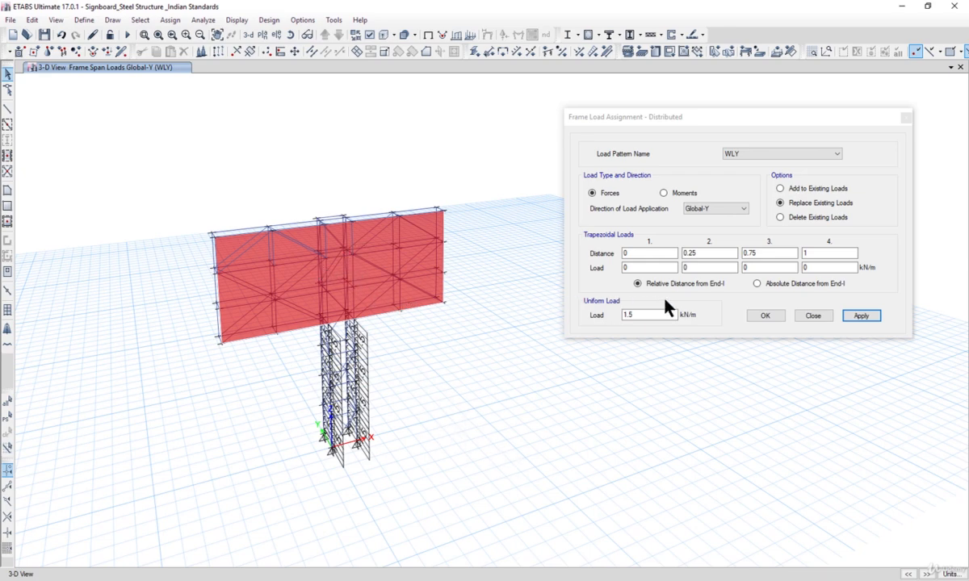
# Switch the distributed load assignment to load pattern WL-Y and select the members of the tower legs.
pyautogui.click(759, 153)
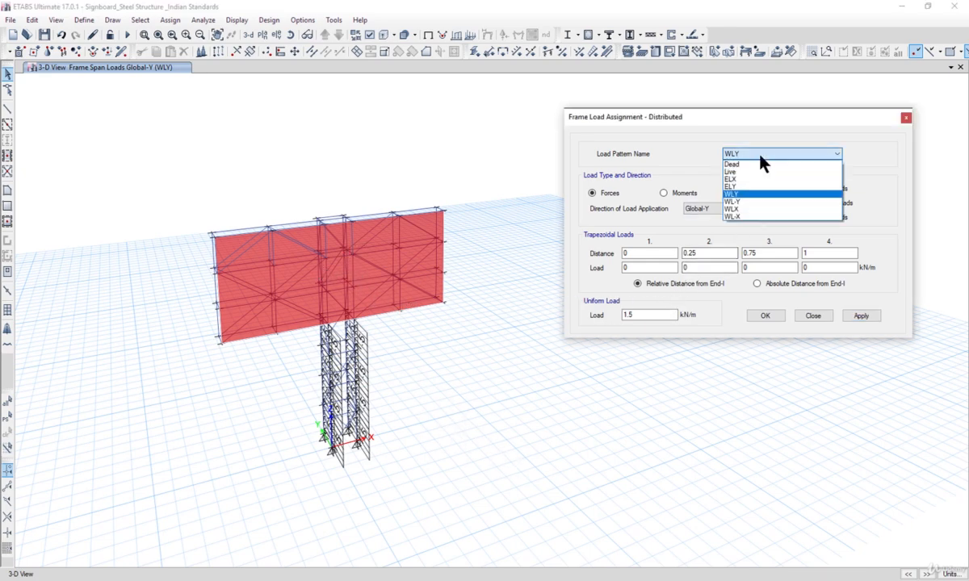
pyautogui.click(748, 202)
pyautogui.scroll(5, 351, 371)
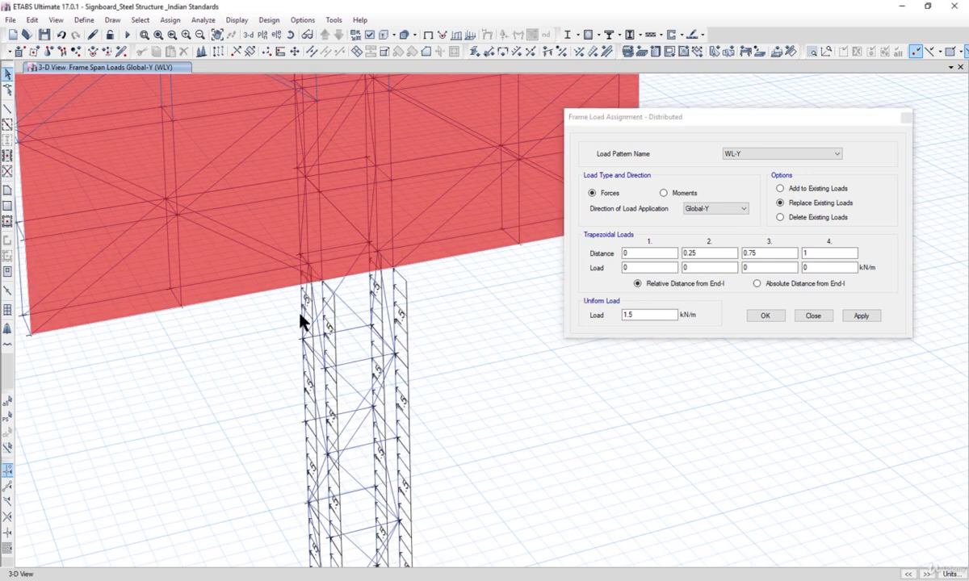
pyautogui.click(302, 314)
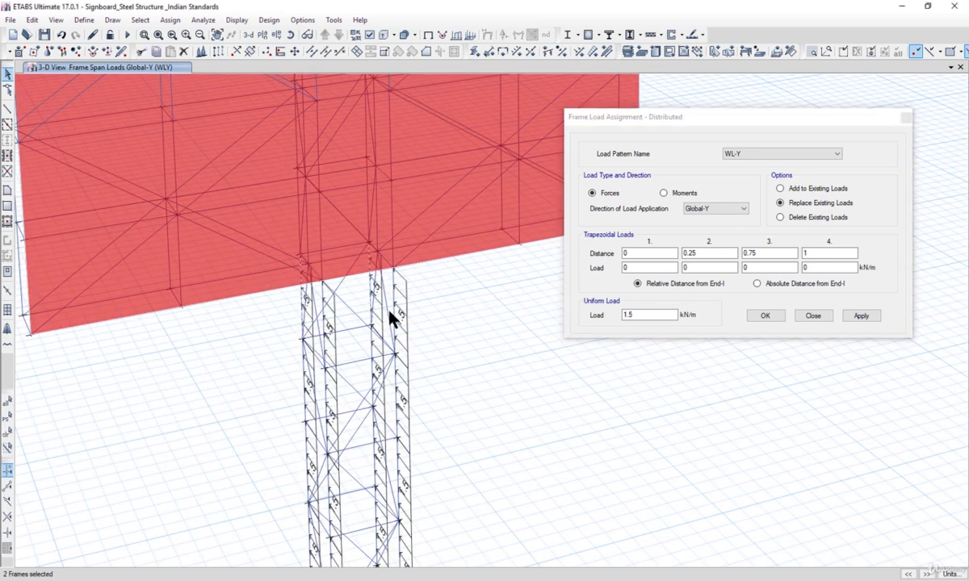
pyautogui.click(395, 373)
pyautogui.scroll(-3, 339, 392)
pyautogui.click(258, 377)
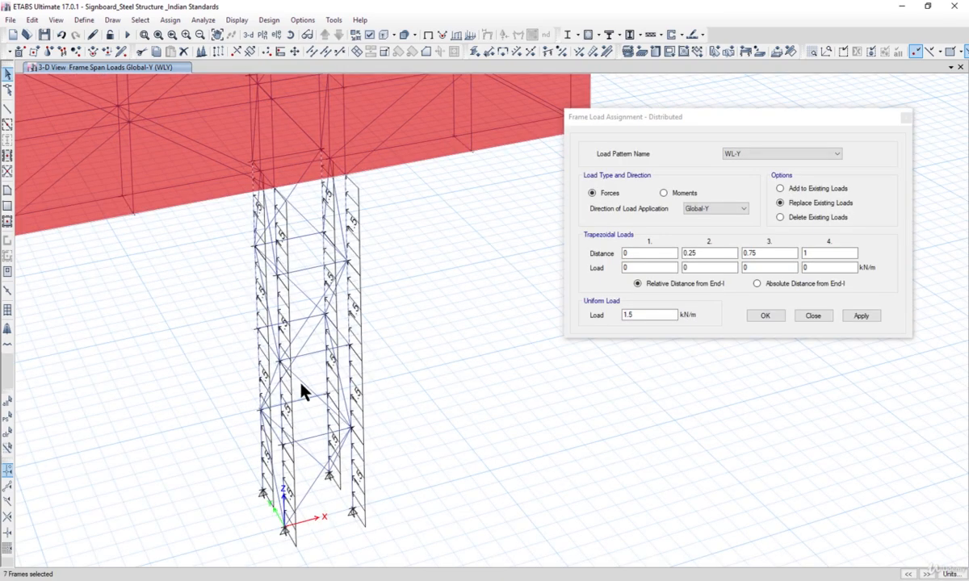
pyautogui.click(327, 377)
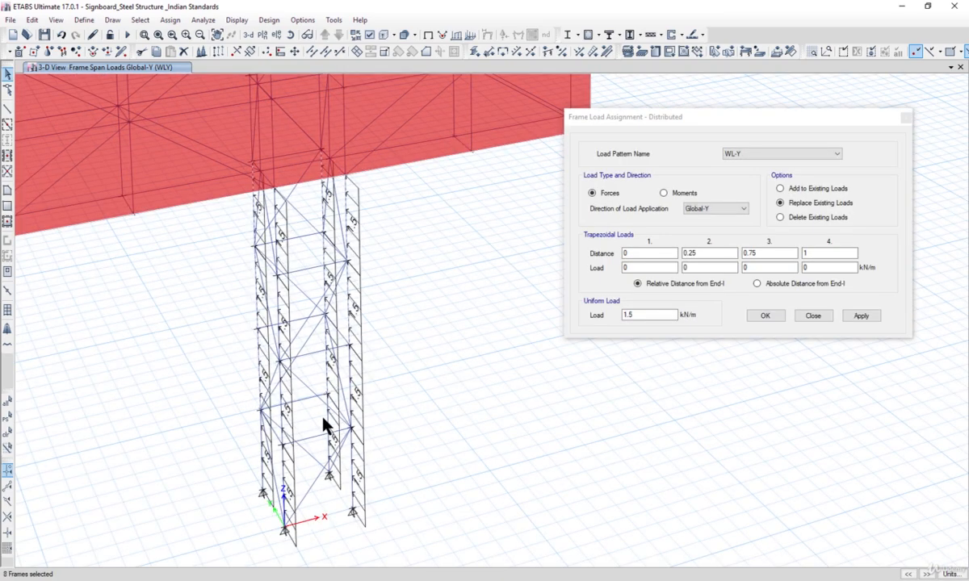
pyautogui.click(263, 454)
pyautogui.click(261, 464)
# Show only the selected tower leg members and select all of them again.
pyautogui.click(56, 19)
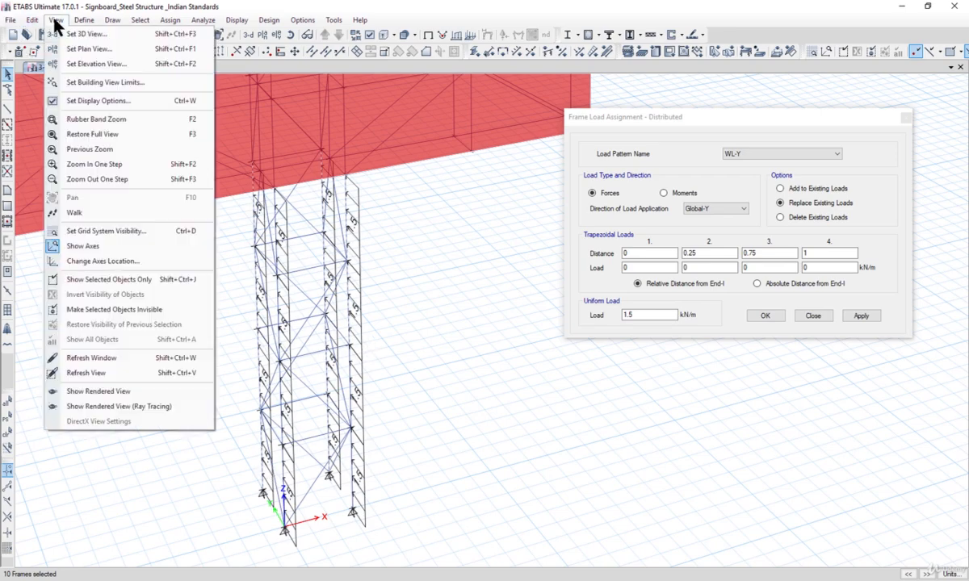
pyautogui.click(137, 279)
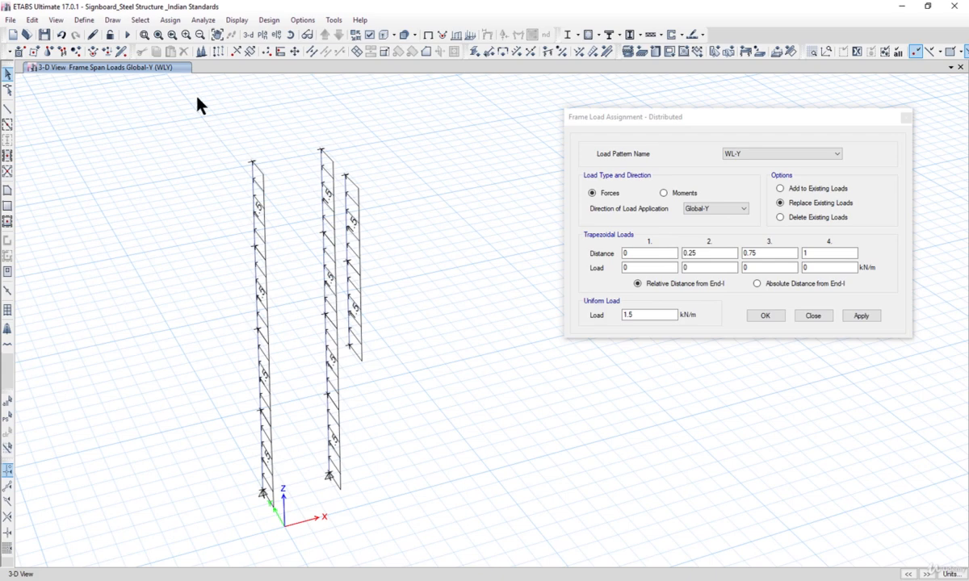
pyautogui.moveTo(196, 96); pyautogui.dragTo(410, 529)
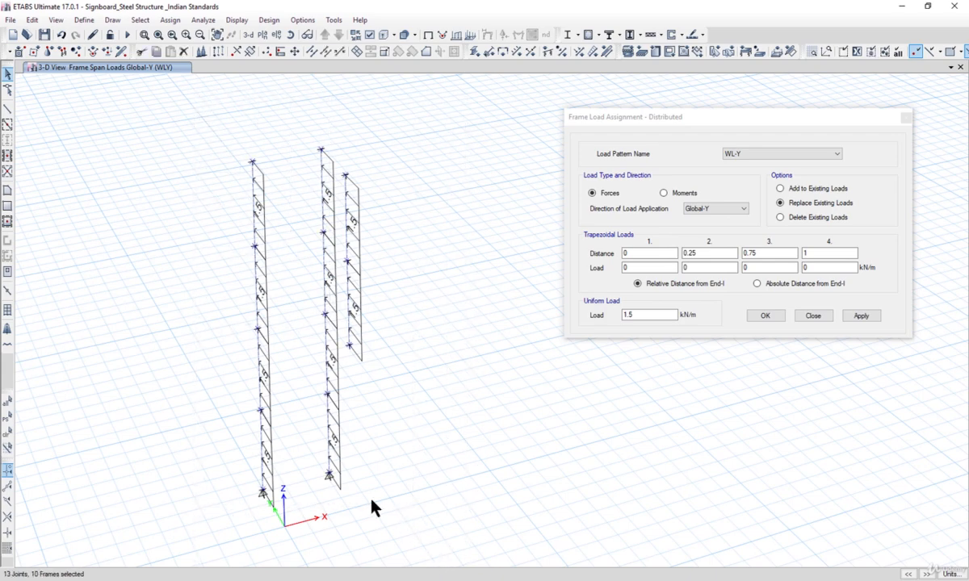
# Add the missing tower leg members to the selection and show only the four complete legs.
pyautogui.click(290, 470)
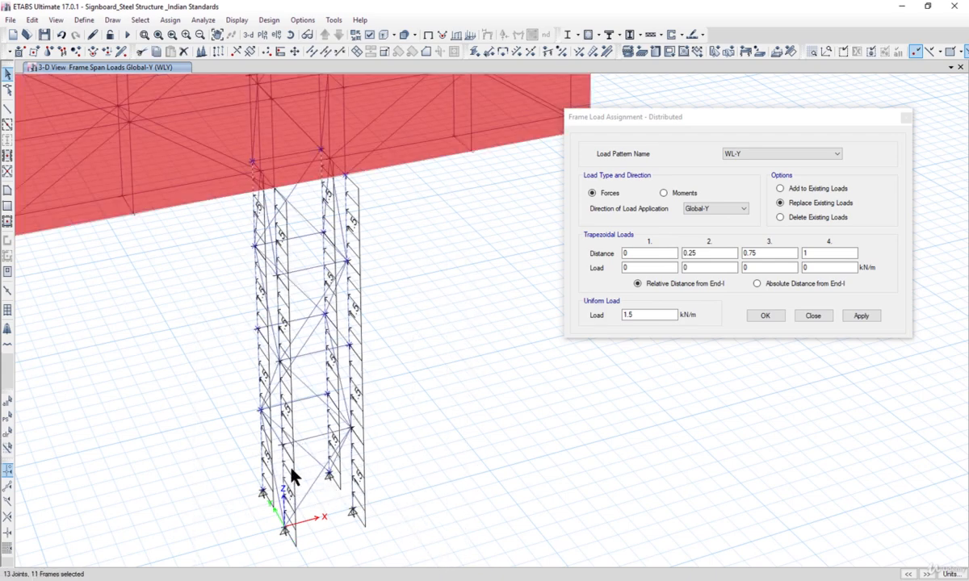
pyautogui.click(280, 343)
pyautogui.click(281, 294)
pyautogui.click(274, 246)
pyautogui.click(353, 391)
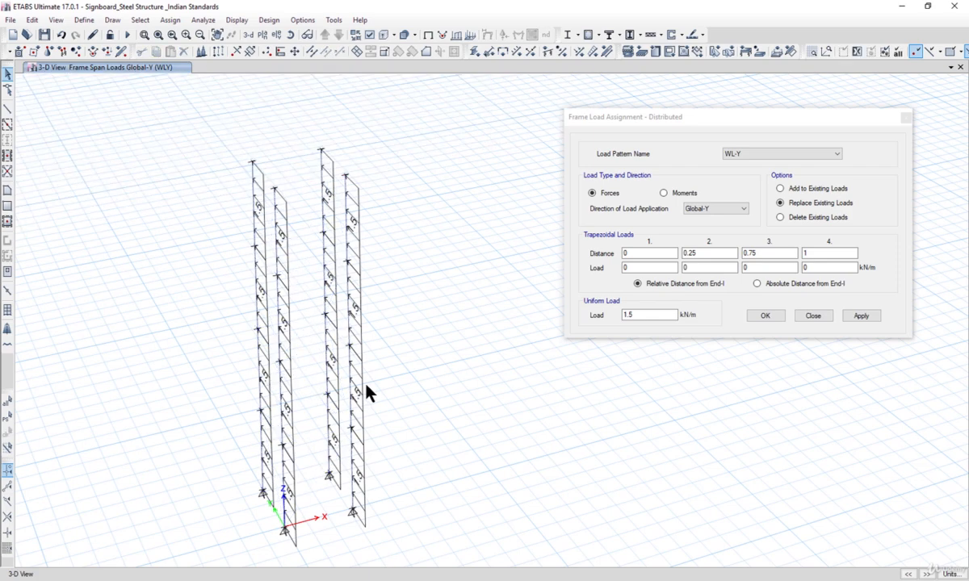
# Select all four legs and assign a uniform load of -1.5 kN/m in the Global-Y direction for load pattern WL-Y.
pyautogui.moveTo(187, 126); pyautogui.dragTo(450, 532)
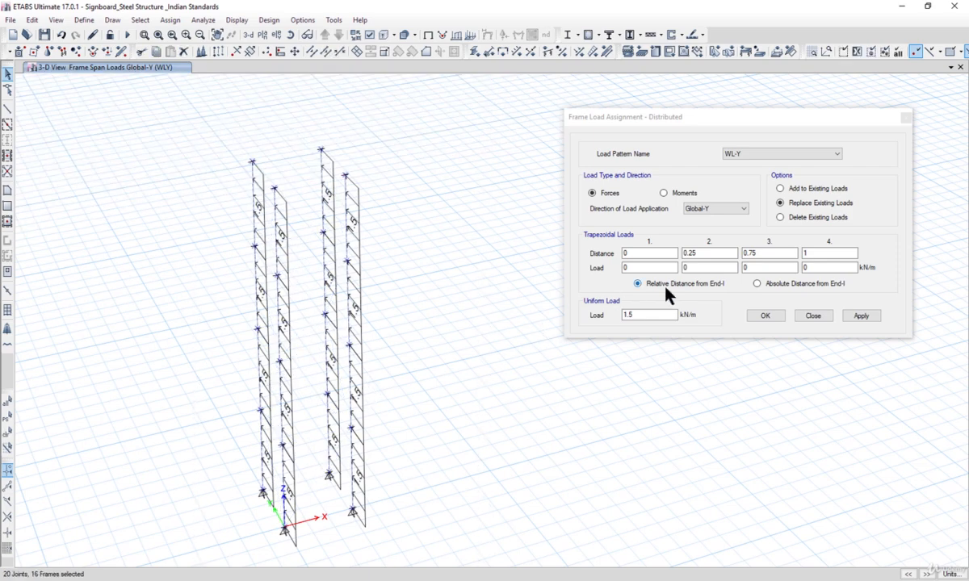
pyautogui.click(622, 315)
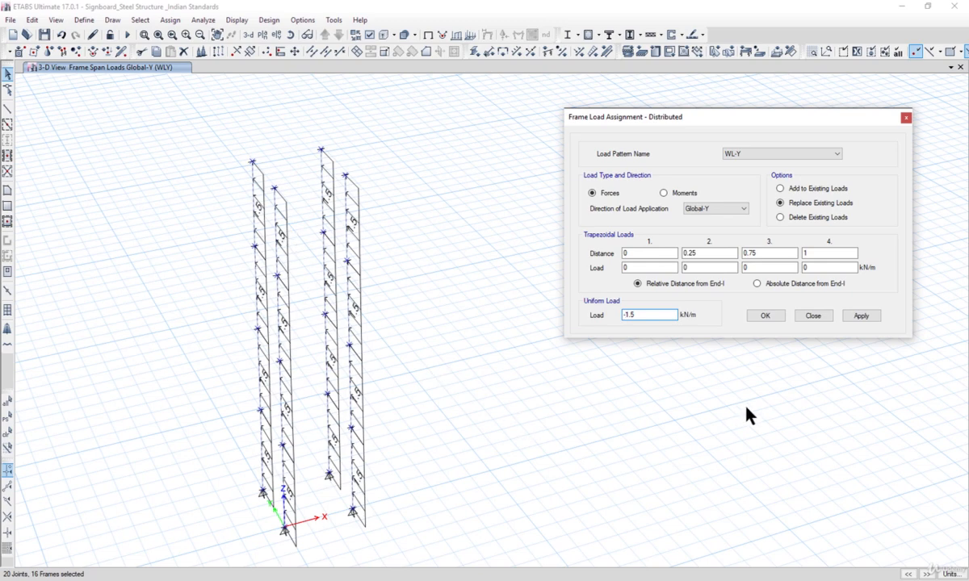
pyautogui.click(858, 317)
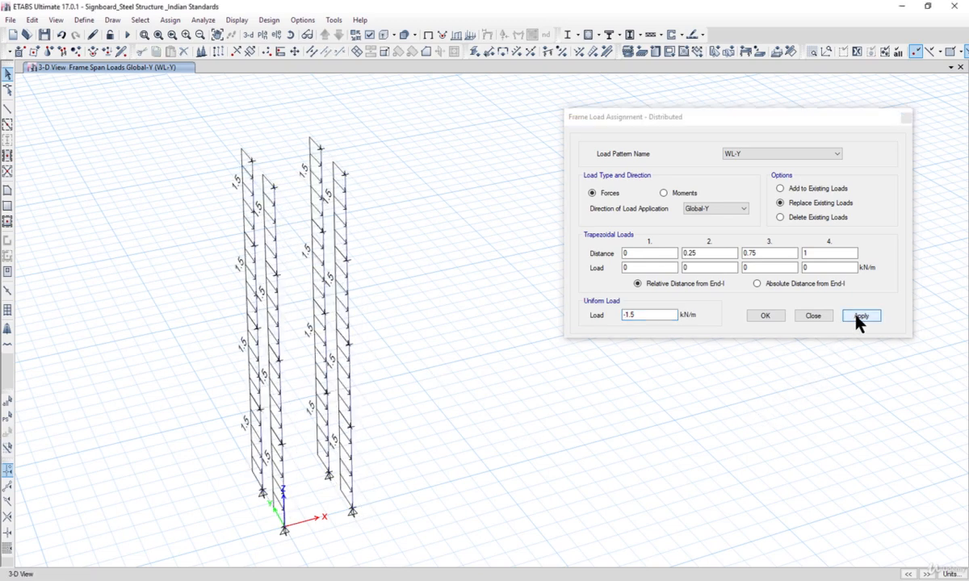
# Assign a uniform load of 0.75 kN/m in the Global-X direction to all four tower legs for load pattern WLX.
pyautogui.click(767, 154)
pyautogui.click(757, 209)
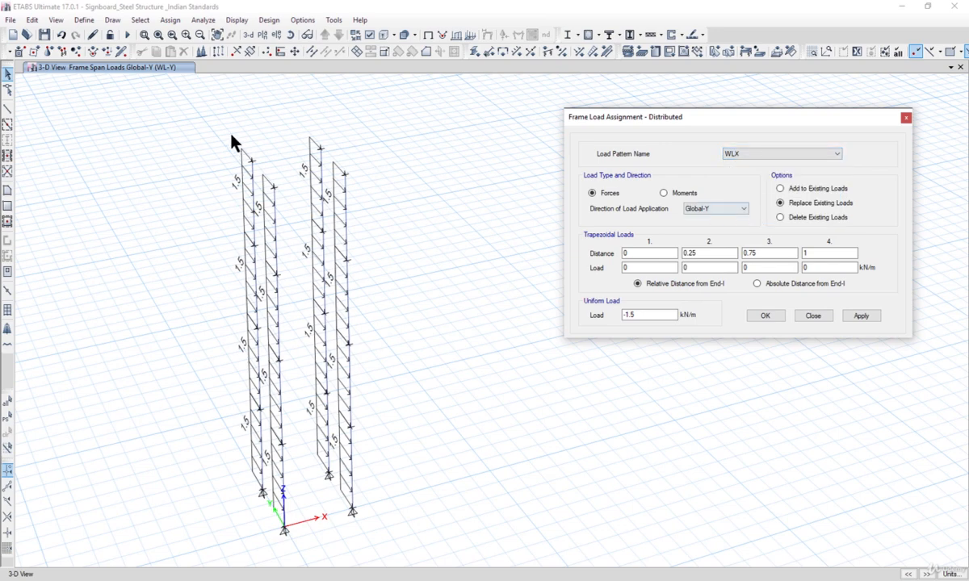
pyautogui.moveTo(207, 111); pyautogui.dragTo(502, 530)
pyautogui.moveTo(640, 315); pyautogui.dragTo(562, 318)
pyautogui.write('0.')
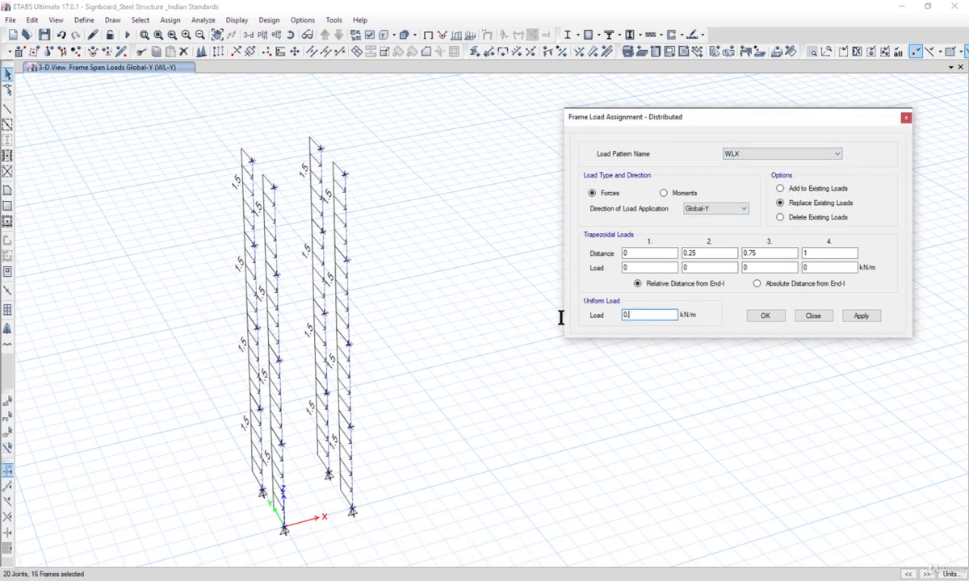
pyautogui.write('75')
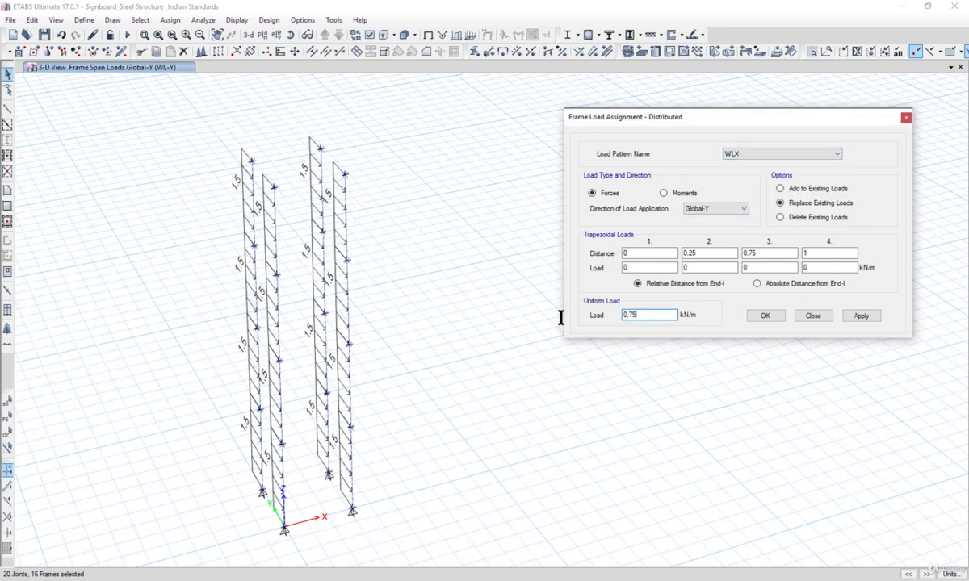
pyautogui.click(701, 210)
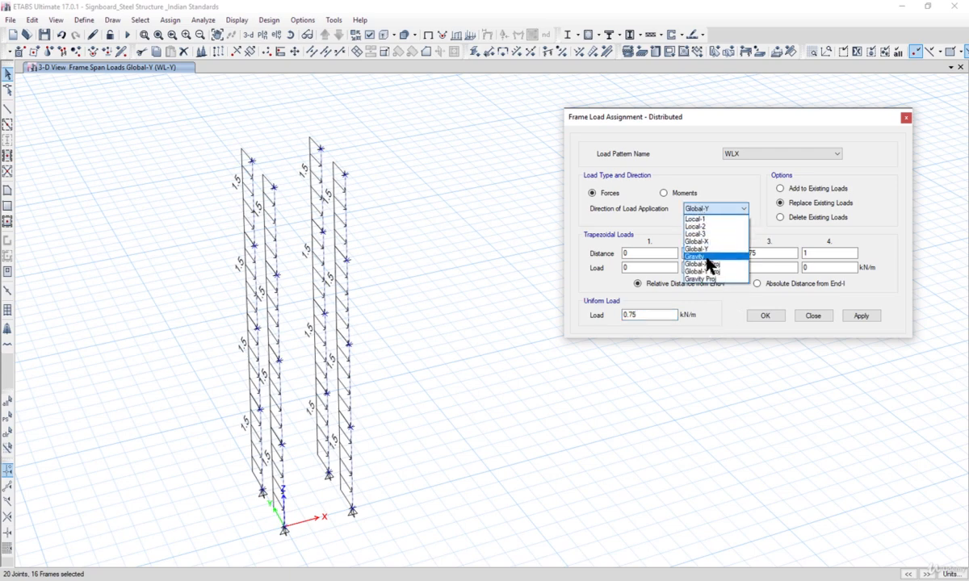
pyautogui.click(711, 242)
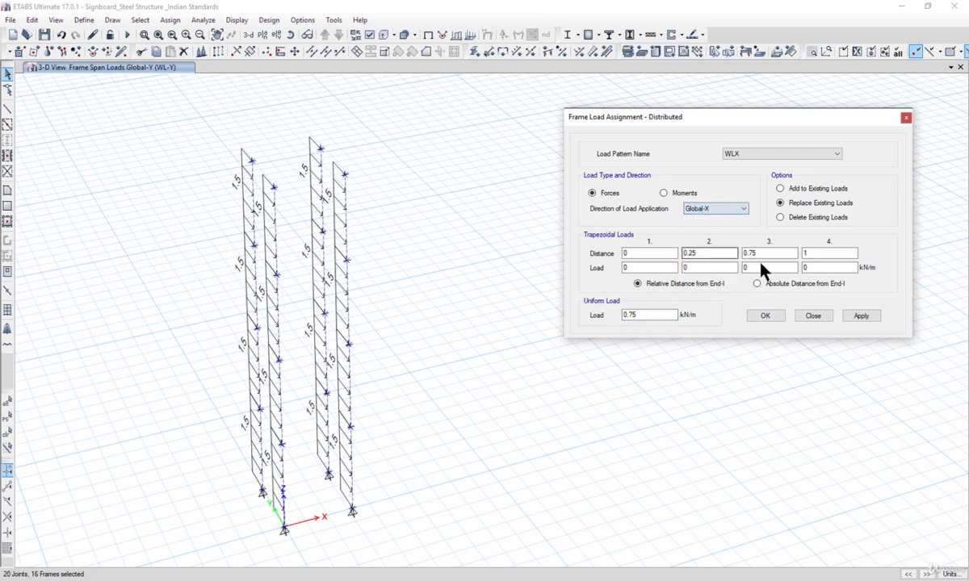
pyautogui.click(858, 318)
# Reselect the four tower legs and assign a uniform load of -0.75 kN/m in the Global-X direction for load pattern WL-X.
pyautogui.moveTo(186, 106); pyautogui.dragTo(619, 569)
pyautogui.click(623, 315)
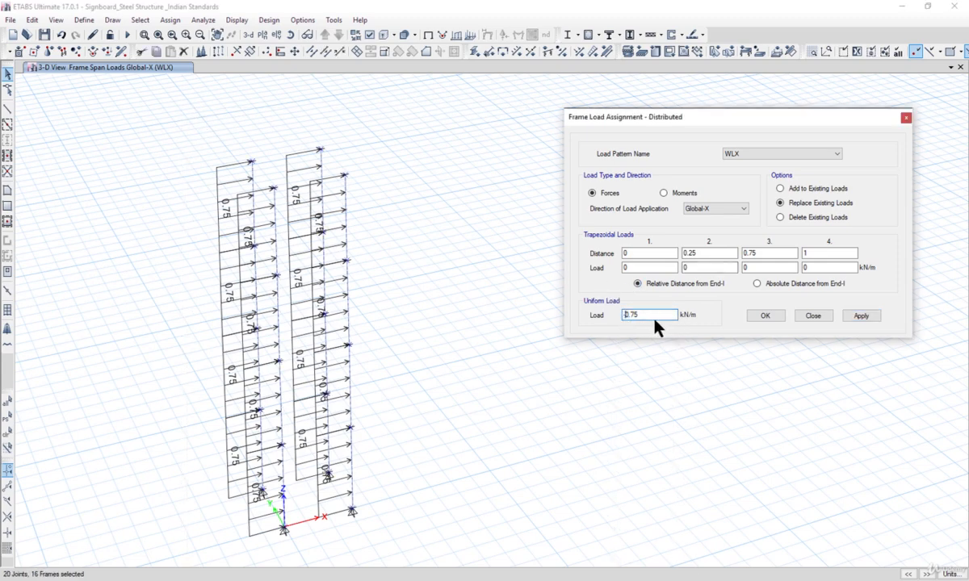
pyautogui.write('-')
pyautogui.click(761, 154)
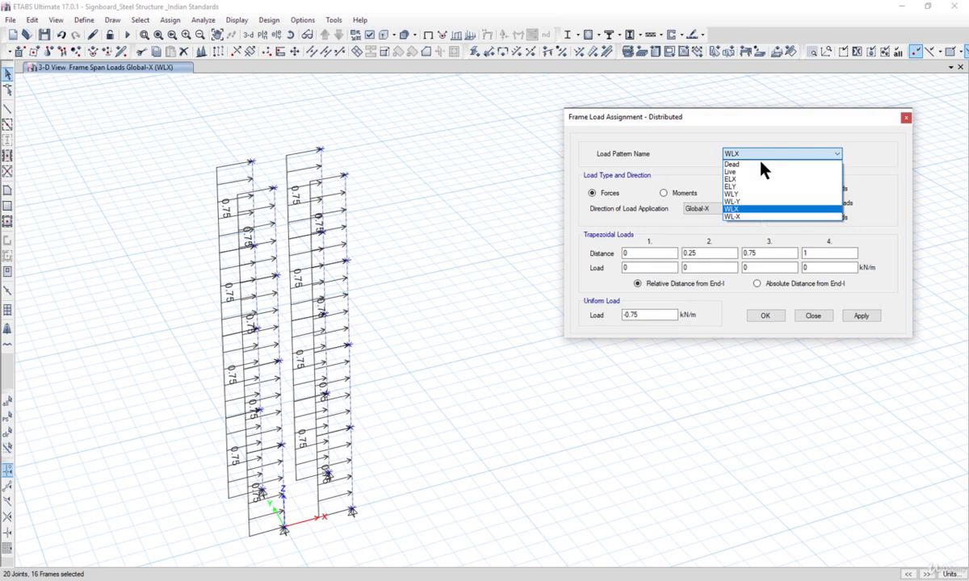
pyautogui.click(735, 216)
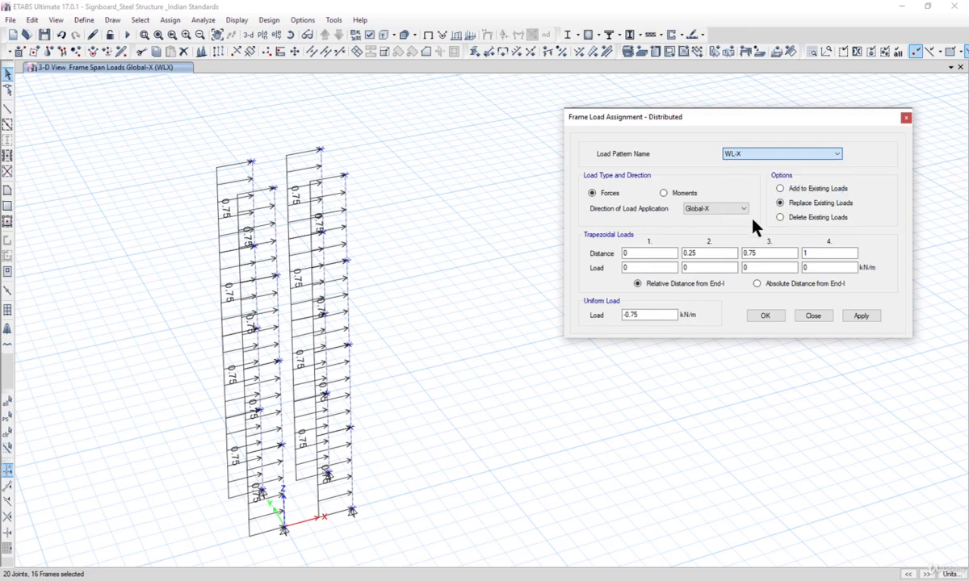
pyautogui.click(864, 317)
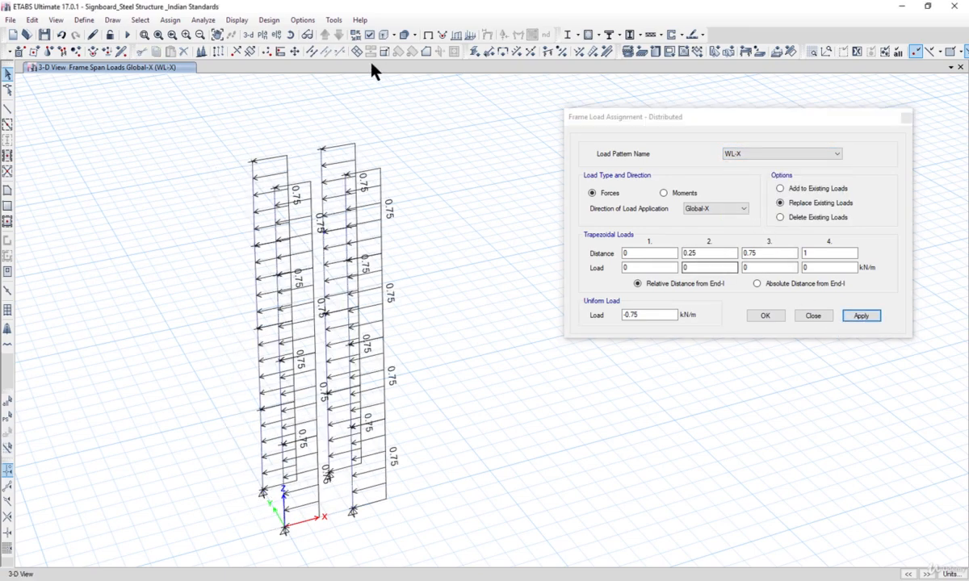
# Show the whole signboard structure again and finish the distributed load assignment.
pyautogui.click(253, 35)
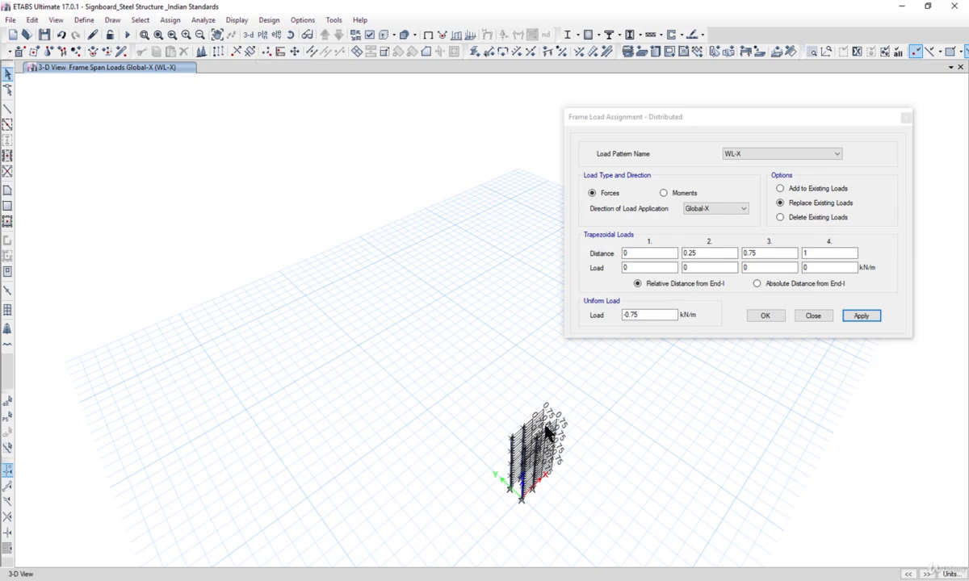
pyautogui.scroll(5, 549, 436)
pyautogui.moveTo(588, 450); pyautogui.dragTo(468, 311, button='middle')
pyautogui.keyDown('shift'); pyautogui.moveTo(471, 361); pyautogui.dragTo(426, 315, button='middle'); pyautogui.keyUp('shift')
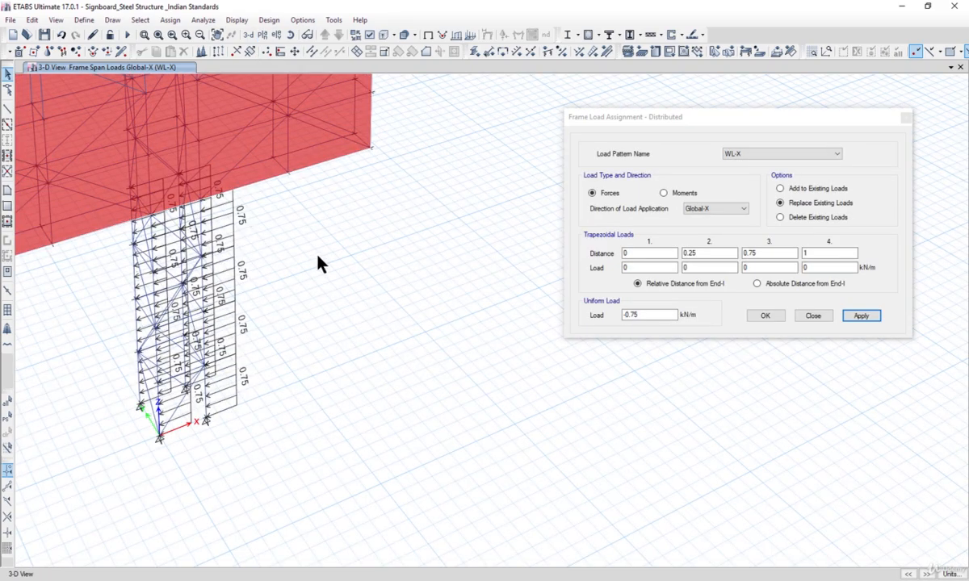
pyautogui.moveTo(318, 255); pyautogui.dragTo(510, 389, button='middle')
pyautogui.click(766, 315)
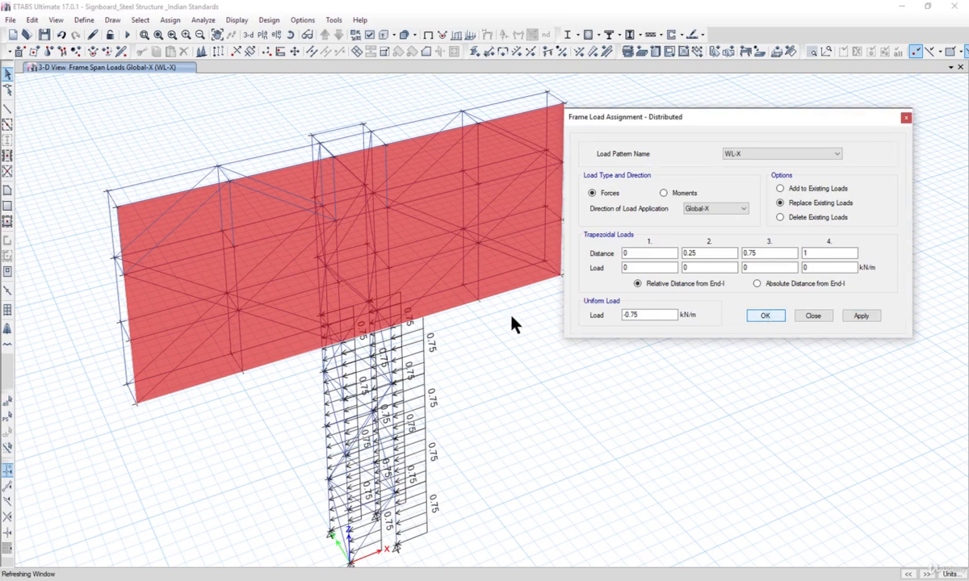
# Add a new load case named RSX and set its type to Response Spectrum.
pyautogui.click(84, 20)
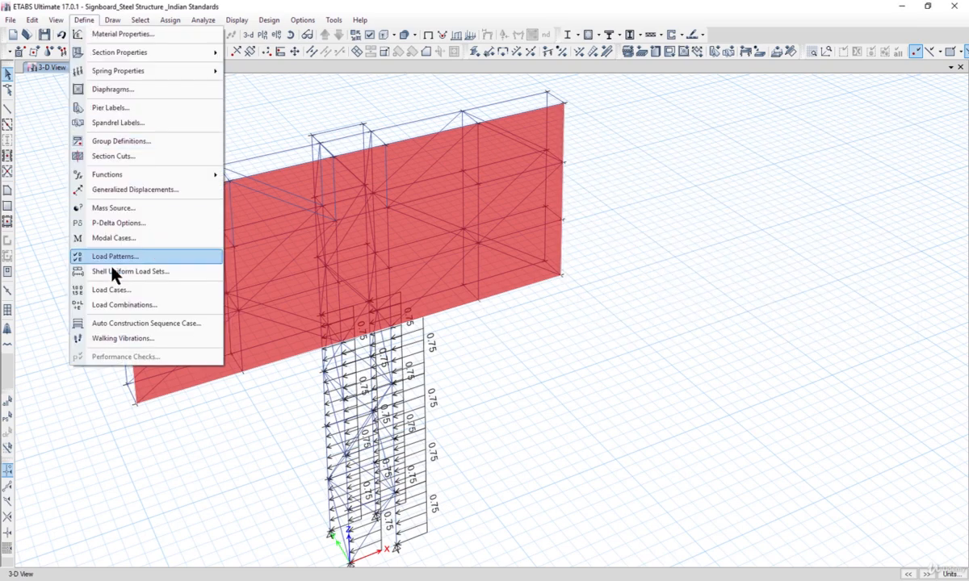
pyautogui.click(113, 289)
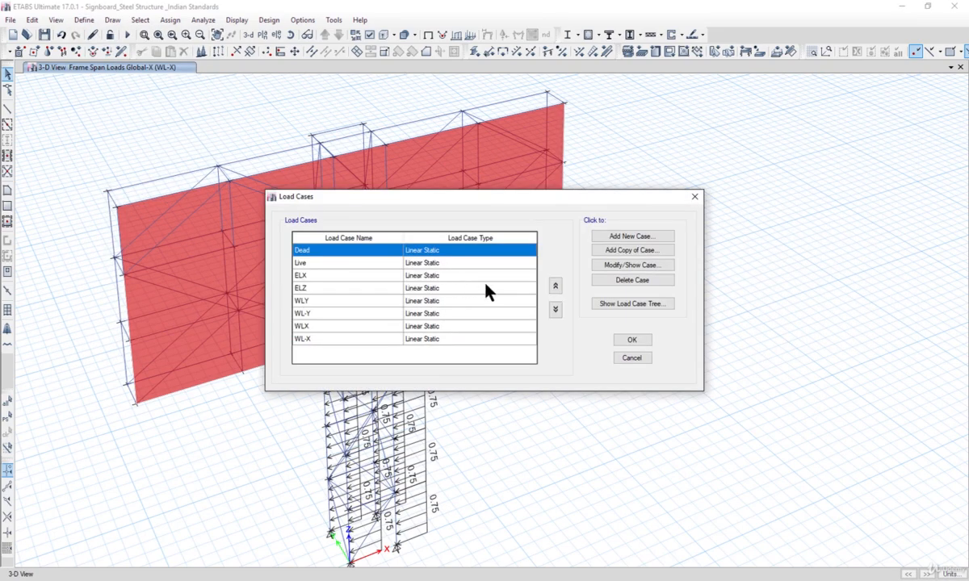
pyautogui.click(600, 234)
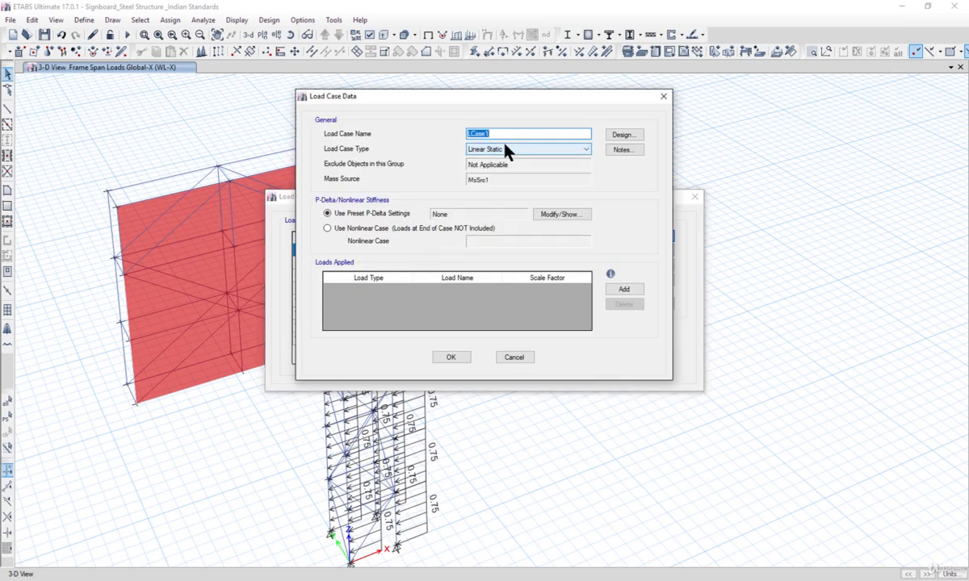
pyautogui.write('RSX')
pyautogui.click(533, 150)
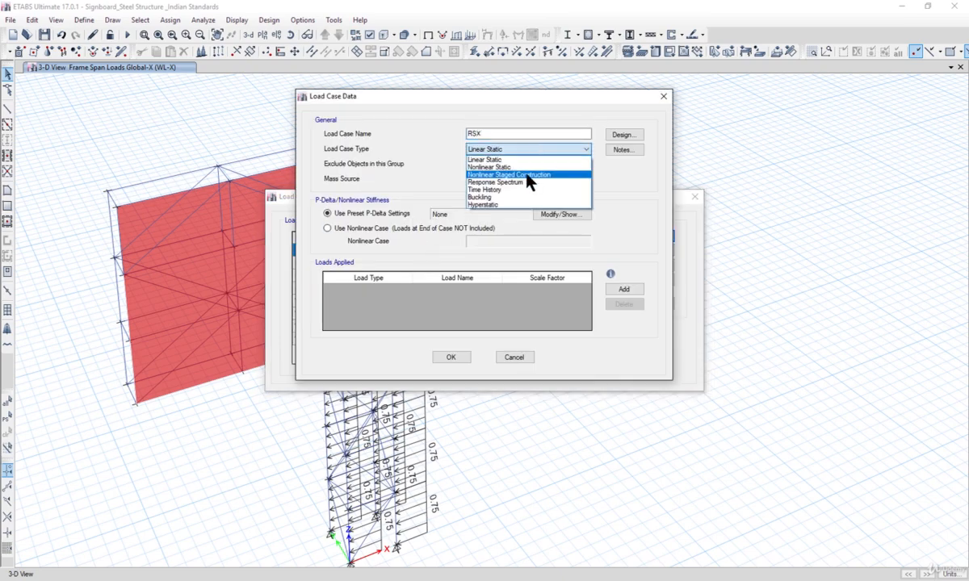
pyautogui.click(522, 185)
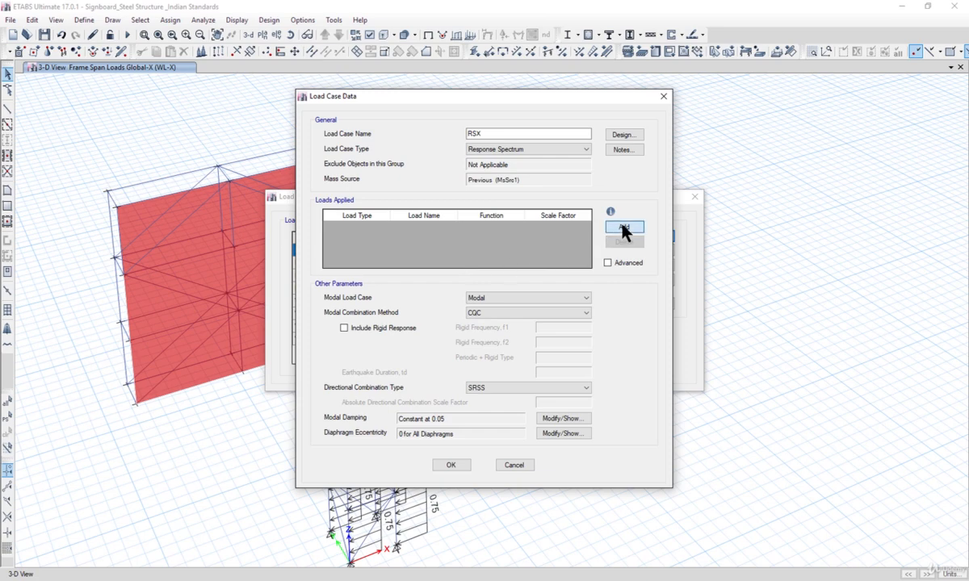
# Apply a U1 acceleration load with function is1893 to the RSX case and save the case.
pyautogui.click(624, 227)
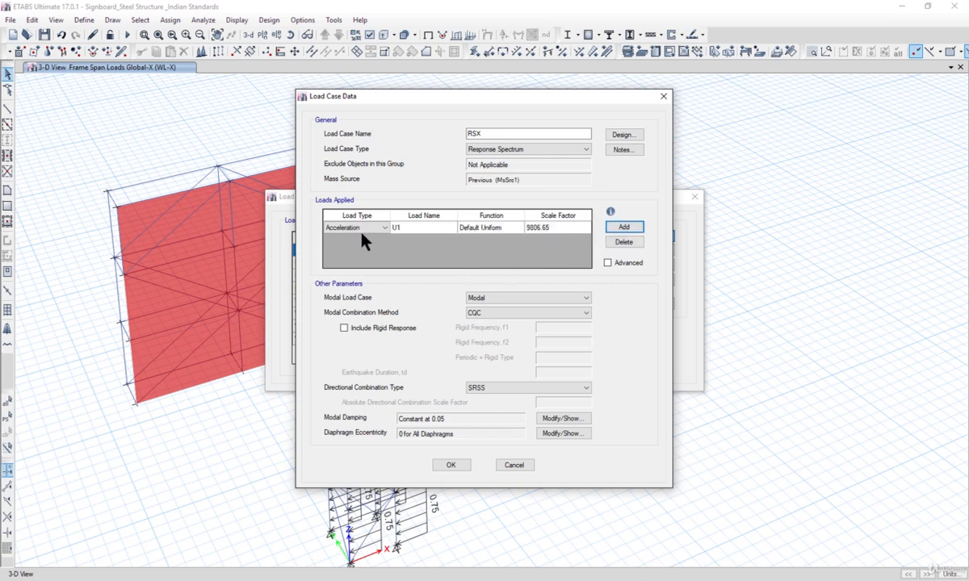
pyautogui.click(417, 230)
pyautogui.click(482, 230)
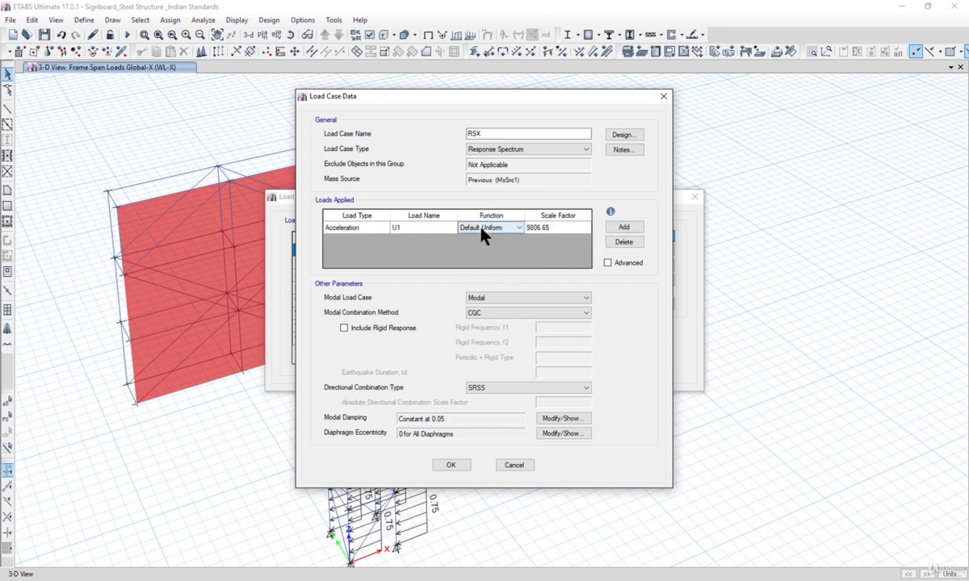
pyautogui.click(483, 232)
pyautogui.click(476, 251)
pyautogui.click(367, 232)
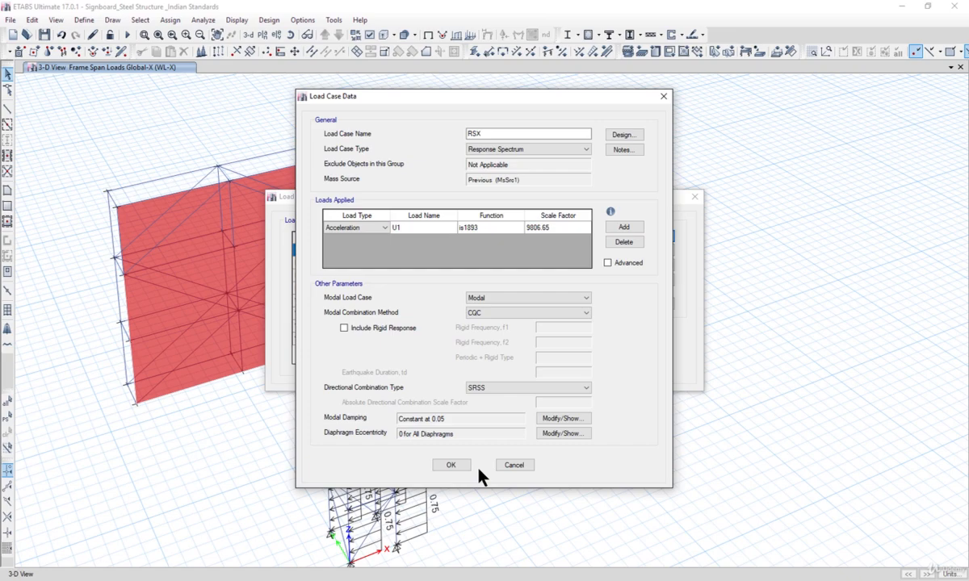
pyautogui.click(450, 465)
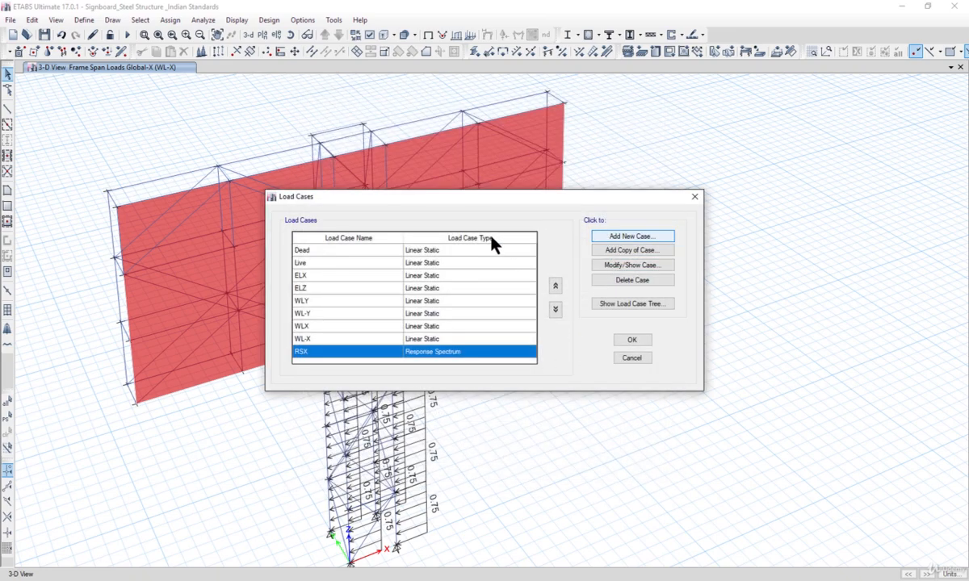
# Add a new load case named RSY and set its type to Response Spectrum.
pyautogui.press('Return')
pyautogui.write('RS')
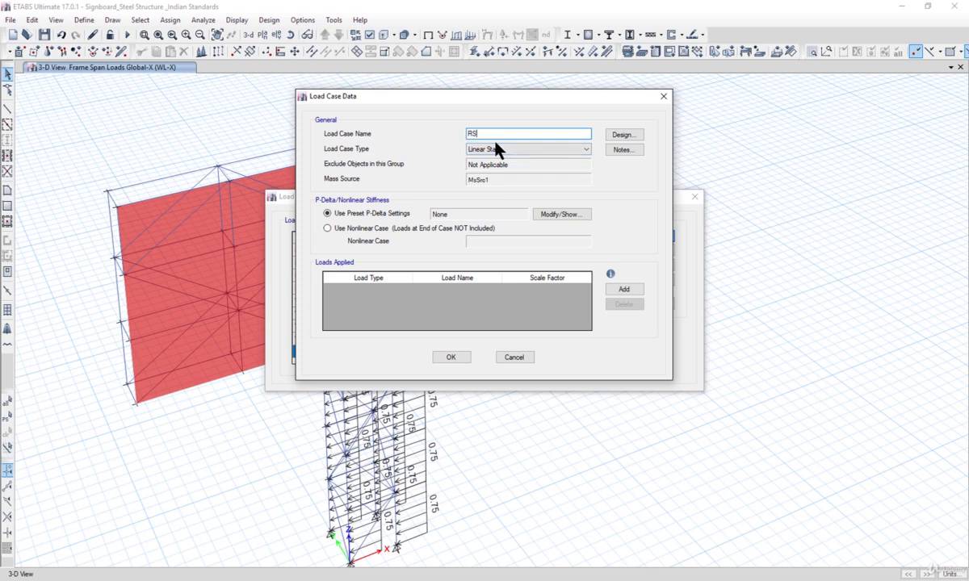
pyautogui.write('Y')
pyautogui.click(493, 151)
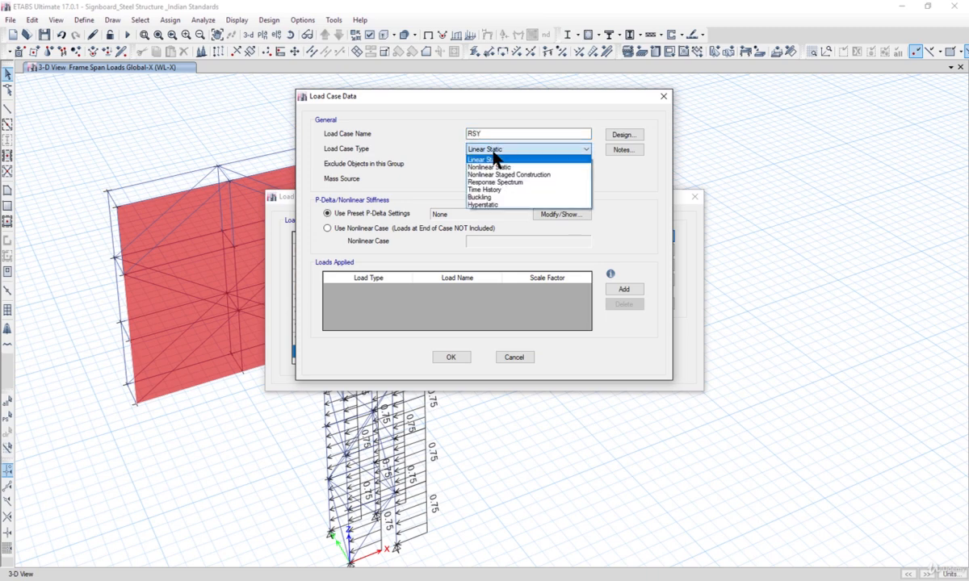
pyautogui.click(501, 190)
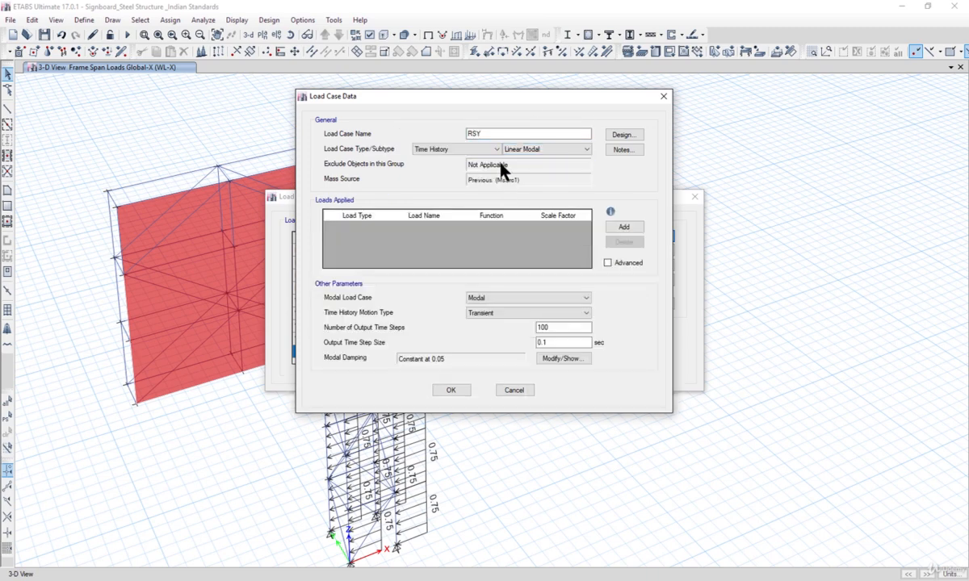
pyautogui.click(468, 149)
pyautogui.click(475, 183)
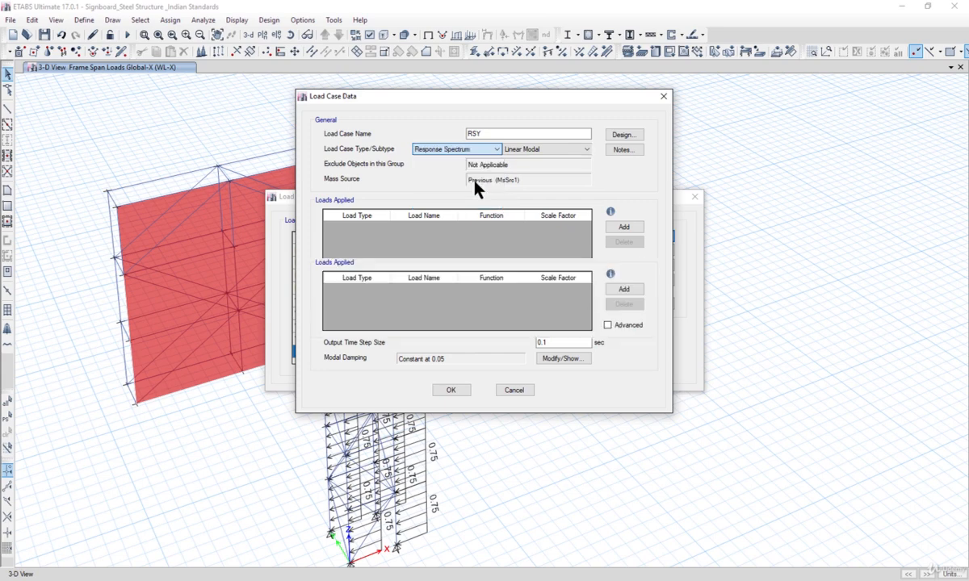
# Add an acceleration load to the RSY case in direction U2 with function is1893.
pyautogui.click(624, 227)
pyautogui.click(435, 230)
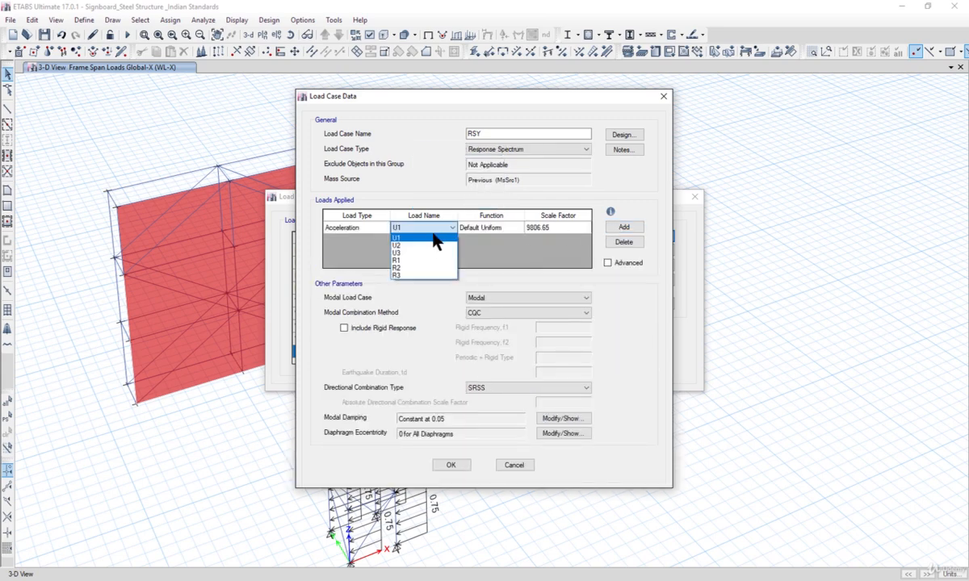
pyautogui.click(426, 249)
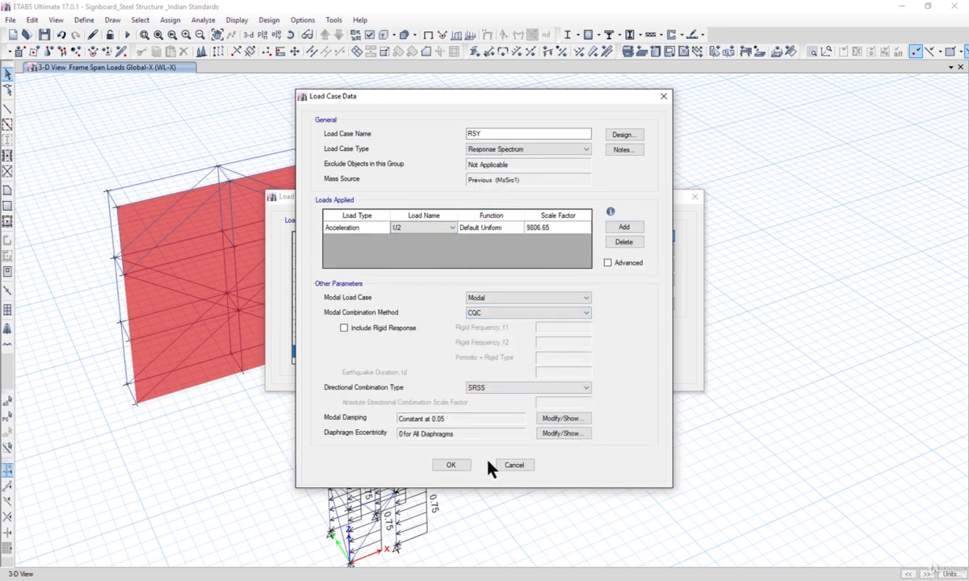
pyautogui.click(491, 228)
pyautogui.click(517, 228)
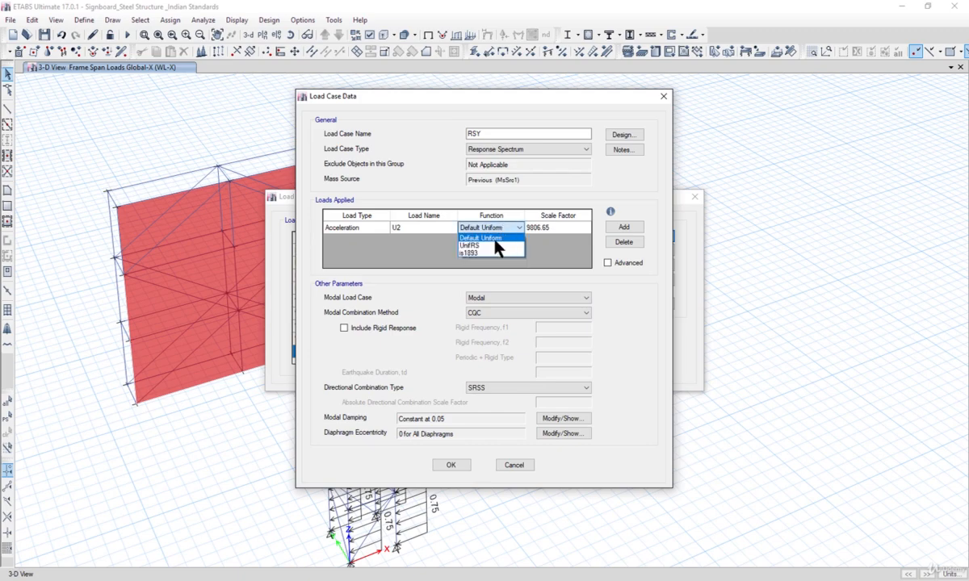
pyautogui.click(484, 260)
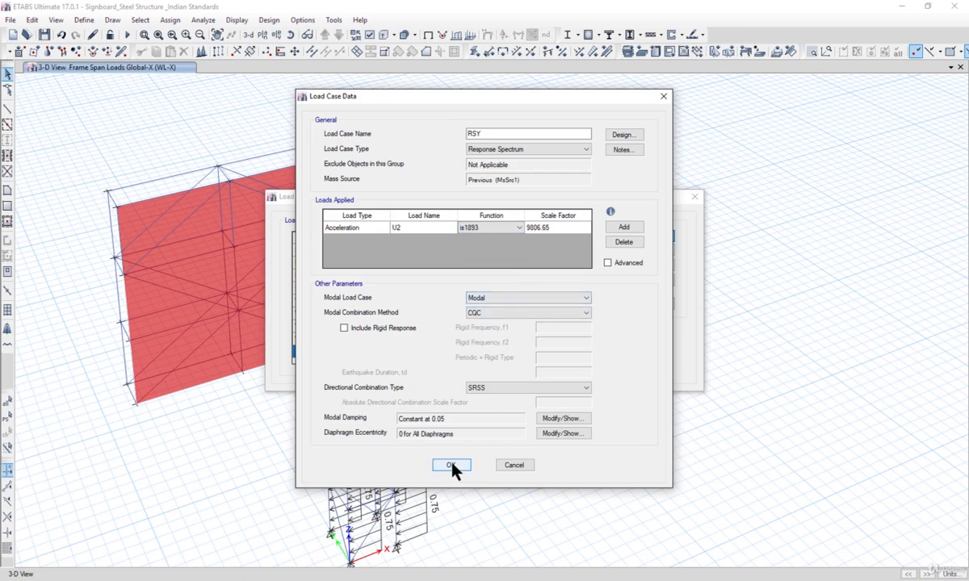